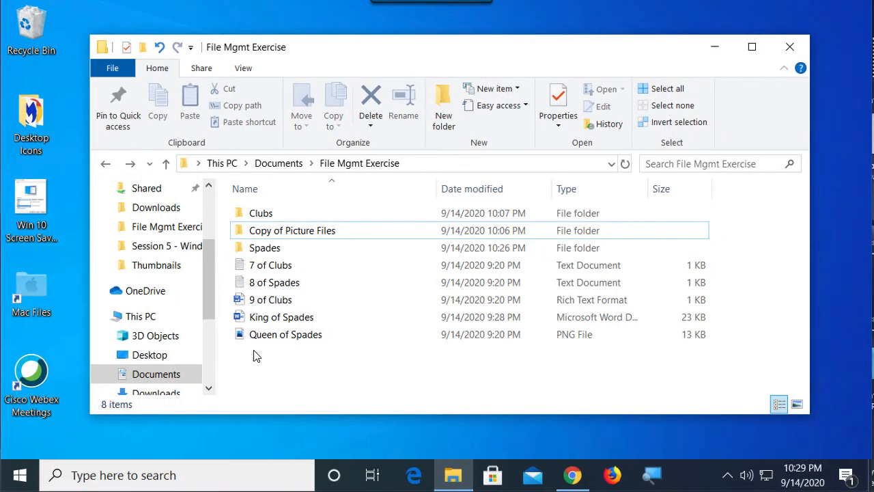
Step: Copy the King of Spades and Queen of Spades files to the clipboard and show the Copy of Picture Files folder's paste option without pasting
{"action": "mouse_move", "coordinate": [265, 340]}
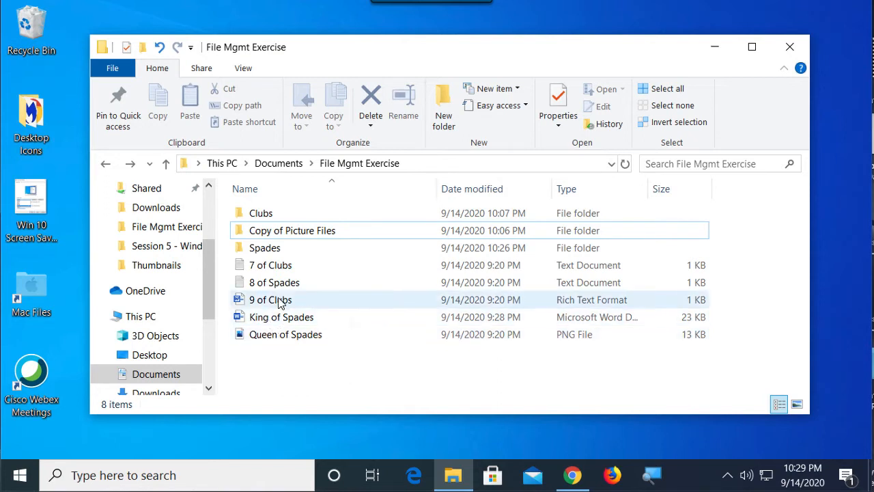
{"action": "left_click", "coordinate": [268, 236]}
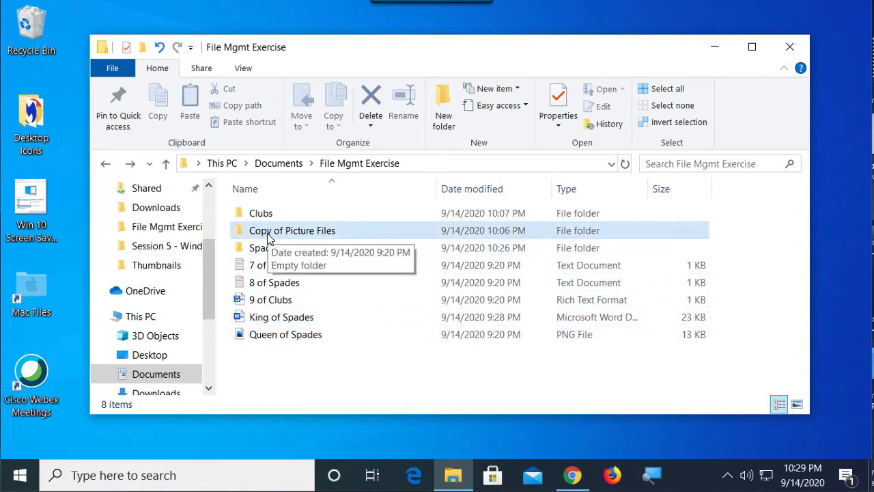
{"action": "left_click", "coordinate": [265, 322]}
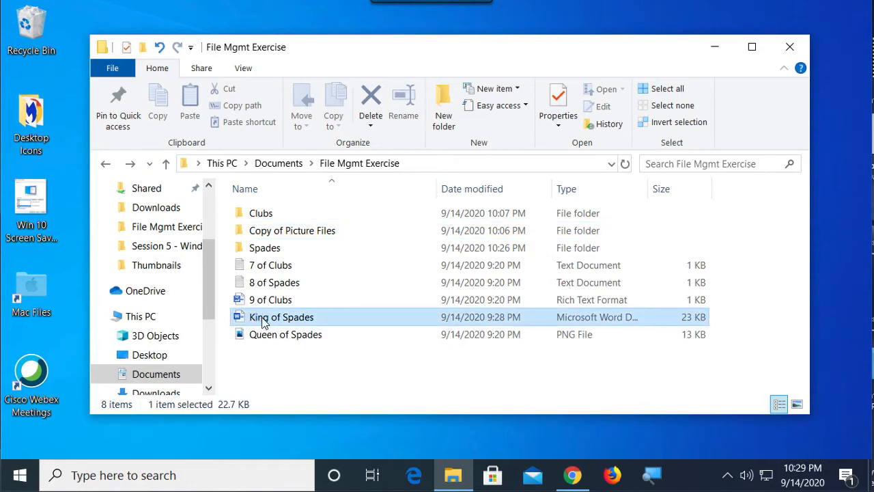
{"action": "left_click", "coordinate": [265, 338], "text": "ctrl"}
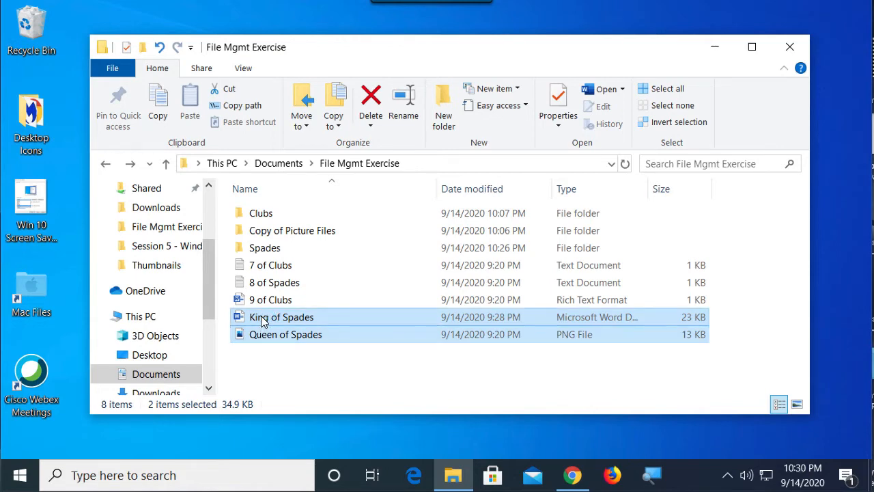
{"action": "right_click", "coordinate": [262, 322]}
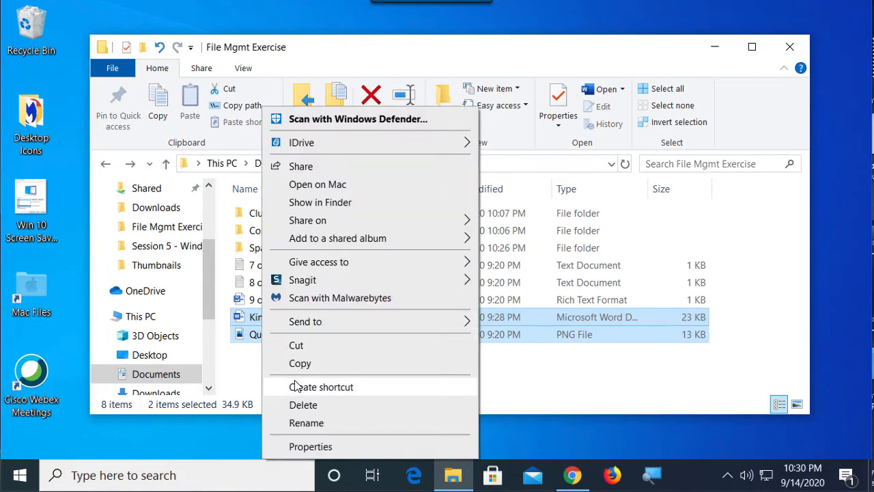
{"action": "left_click", "coordinate": [298, 362]}
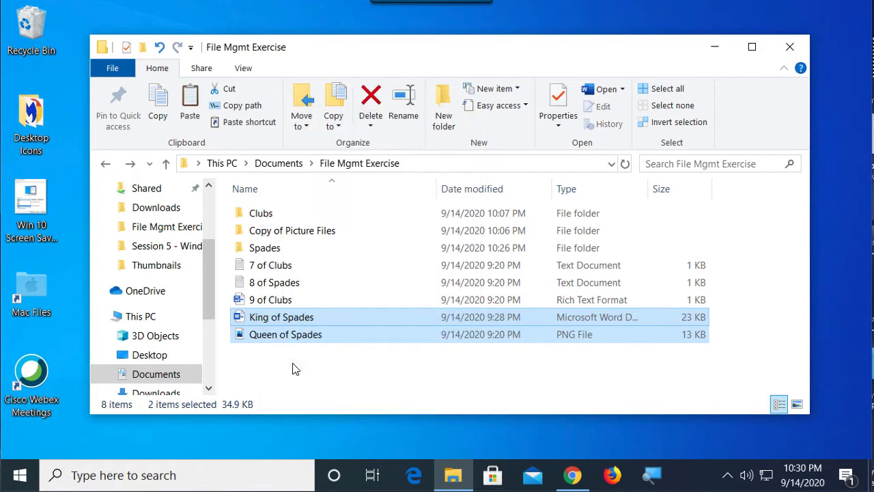
{"action": "right_click", "coordinate": [270, 236]}
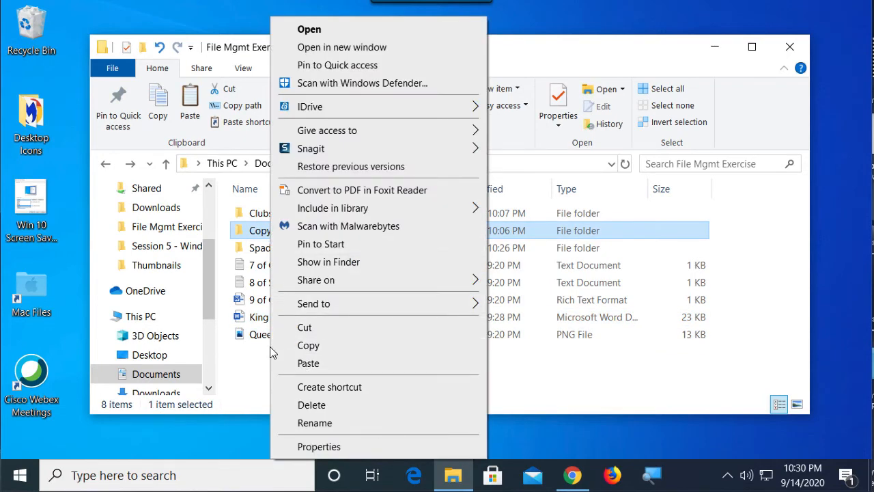
{"action": "left_click", "coordinate": [248, 375]}
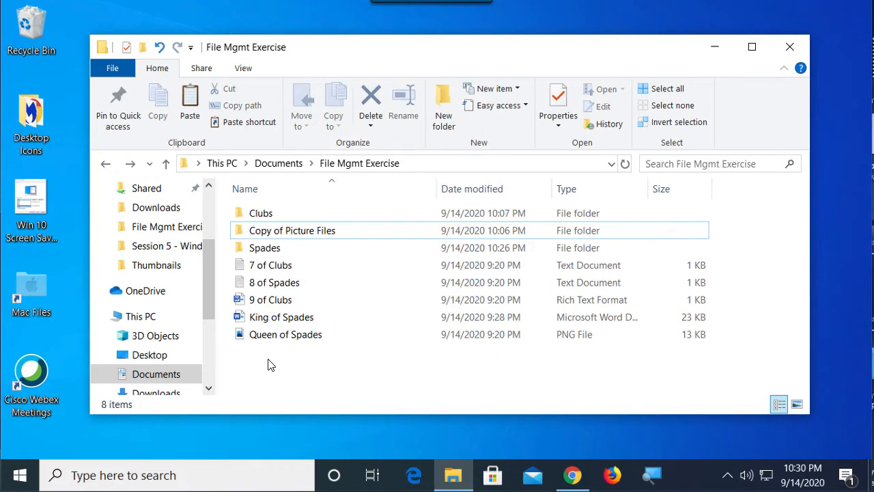
Step: Copy King of Spades and Queen of Spades to the clipboard again and select the Copy of Picture Files folder as the destination, without pasting
{"action": "left_click_drag", "start_coordinate": [268, 357], "coordinate": [294, 321]}
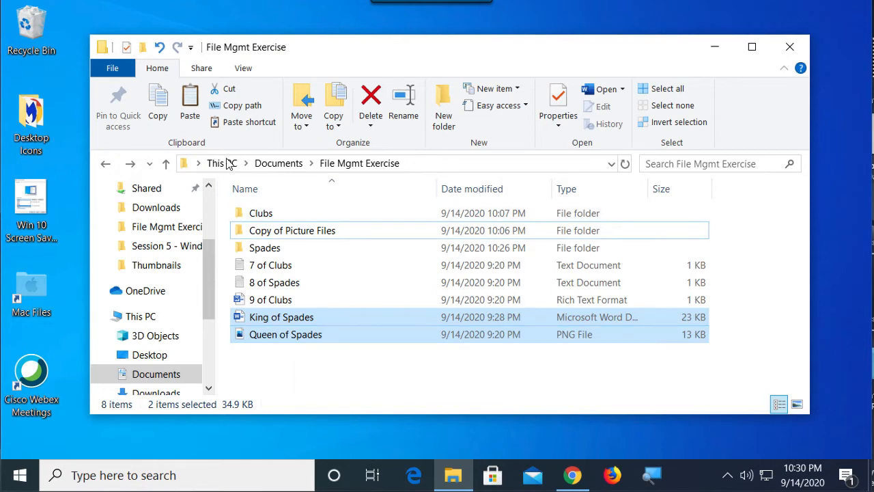
{"action": "left_click", "coordinate": [158, 107]}
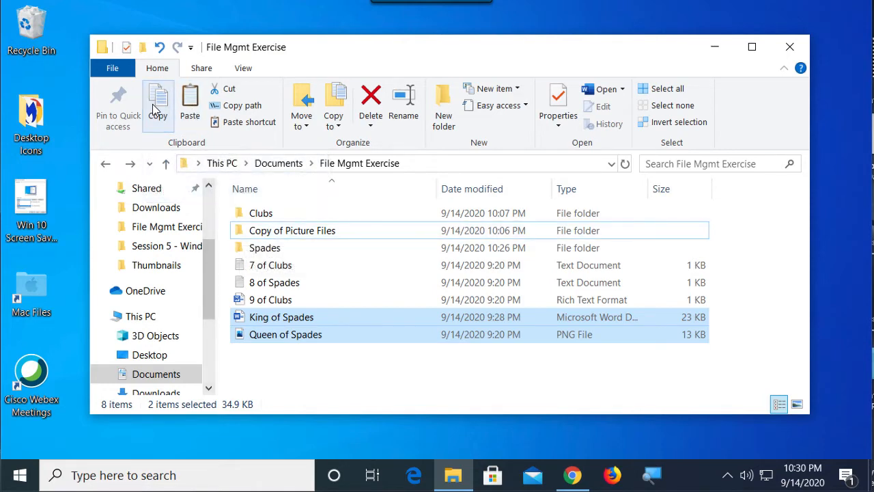
{"action": "left_click", "coordinate": [275, 236]}
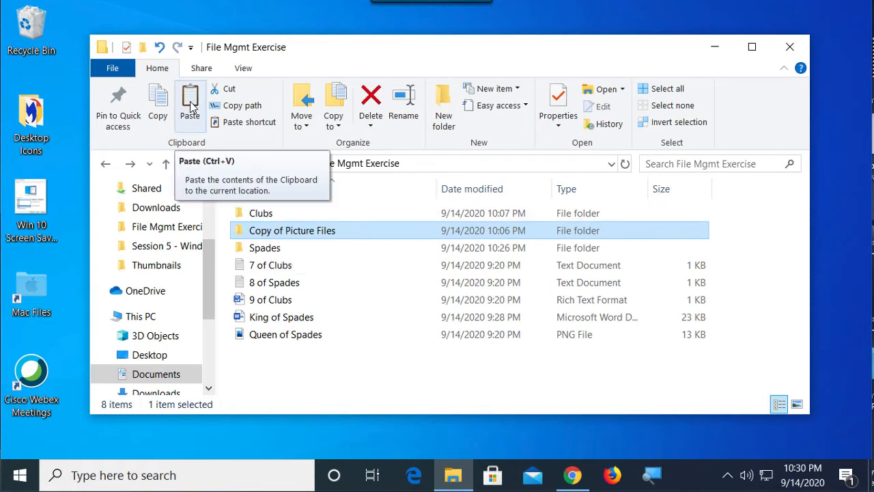
{"action": "left_click", "coordinate": [267, 378]}
{"action": "left_click_drag", "start_coordinate": [259, 368], "coordinate": [306, 322]}
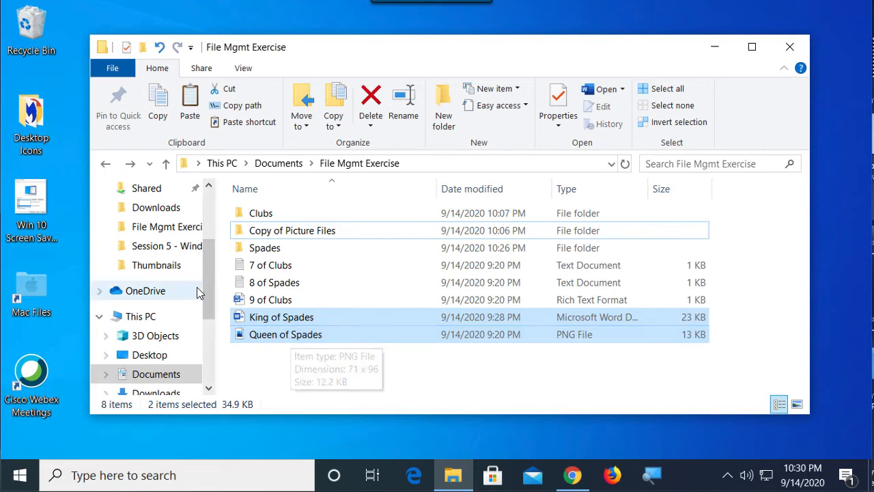
{"action": "left_click", "coordinate": [275, 235]}
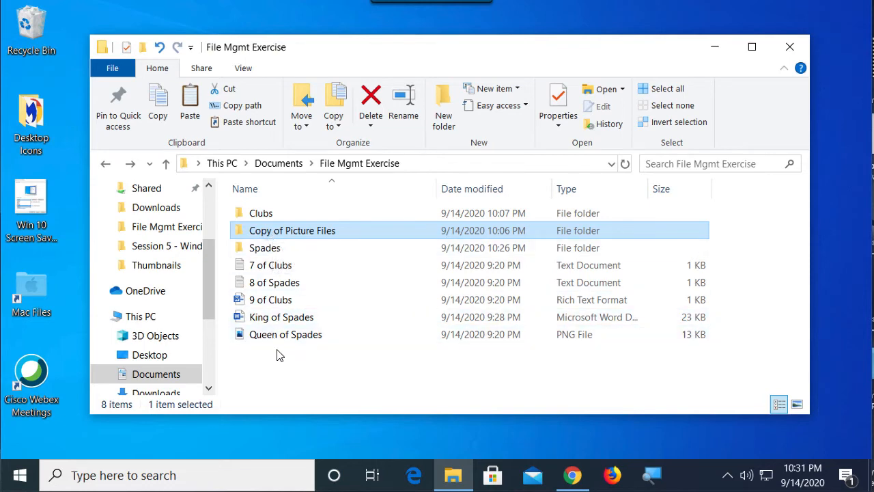
Step: Copy King of Spades and Queen of Spades into the Copy of Picture Files folder, then check that folder's contents and return to File Mgmt Exercise
{"action": "left_click", "coordinate": [264, 319]}
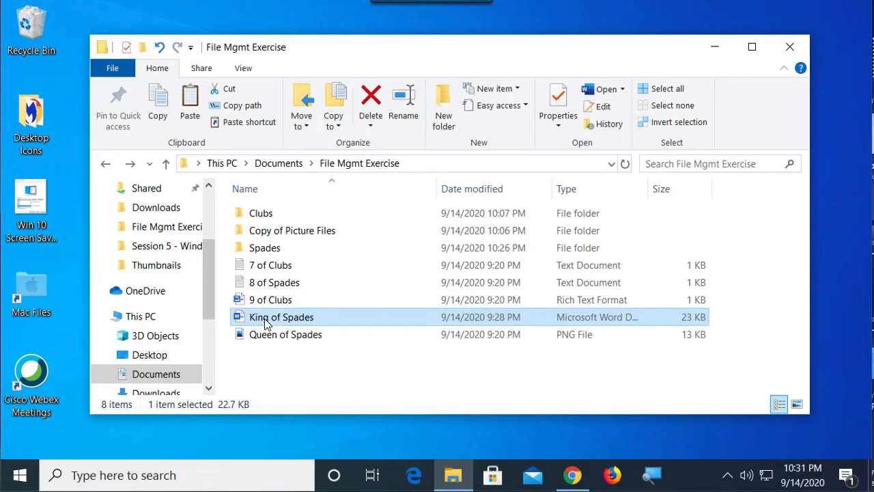
{"action": "left_click", "coordinate": [271, 340], "text": "ctrl"}
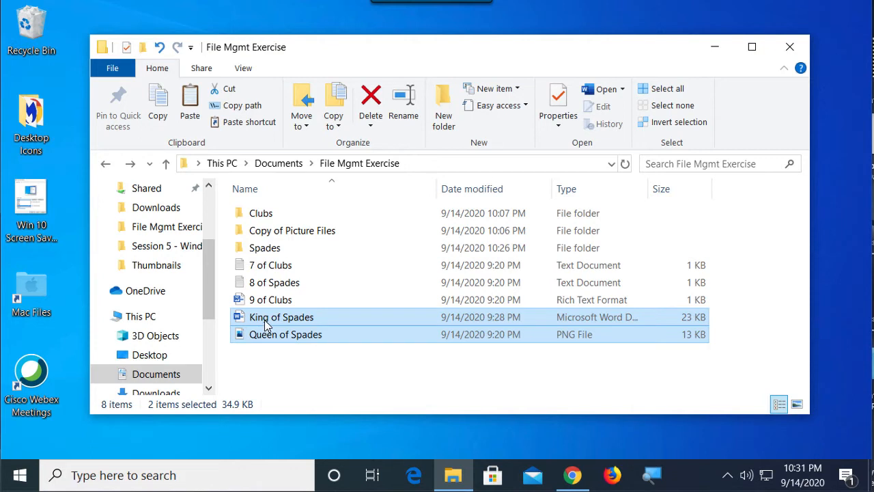
{"action": "mouse_move", "coordinate": [264, 321]}
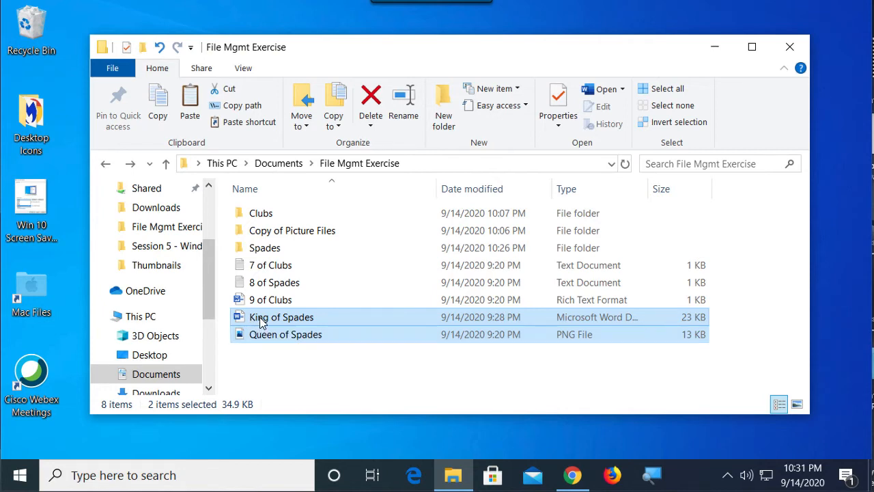
{"action": "left_click_drag", "start_coordinate": [260, 317], "coordinate": [270, 234]}
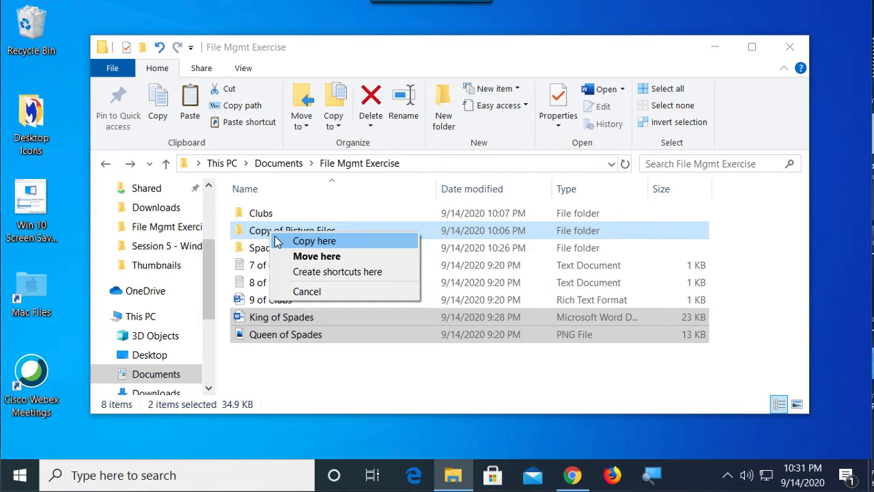
{"action": "left_click", "coordinate": [316, 241]}
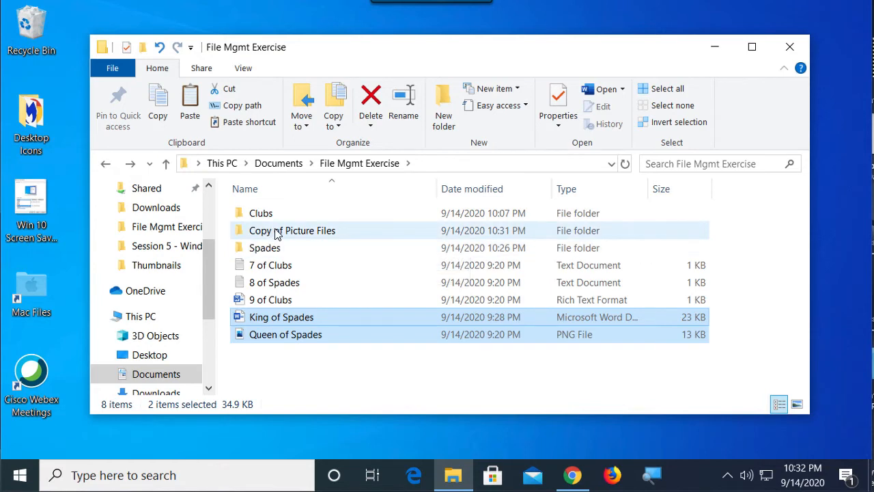
{"action": "double_click", "coordinate": [291, 235]}
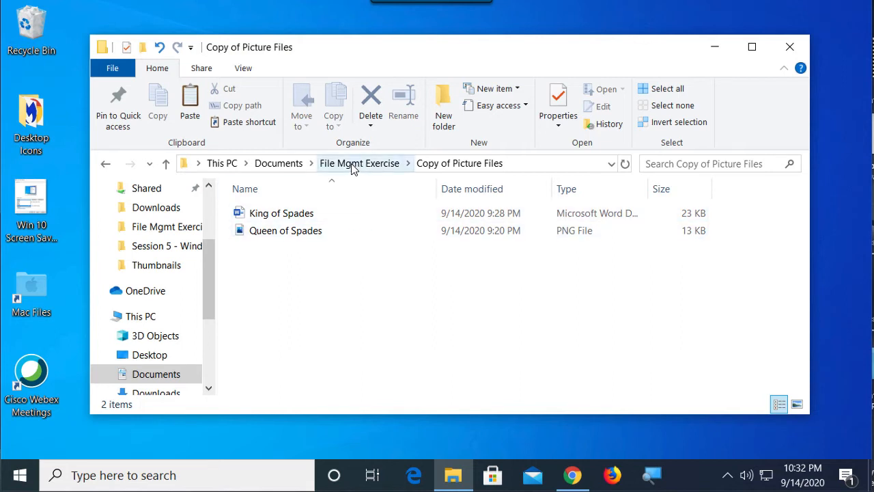
{"action": "left_click", "coordinate": [166, 163]}
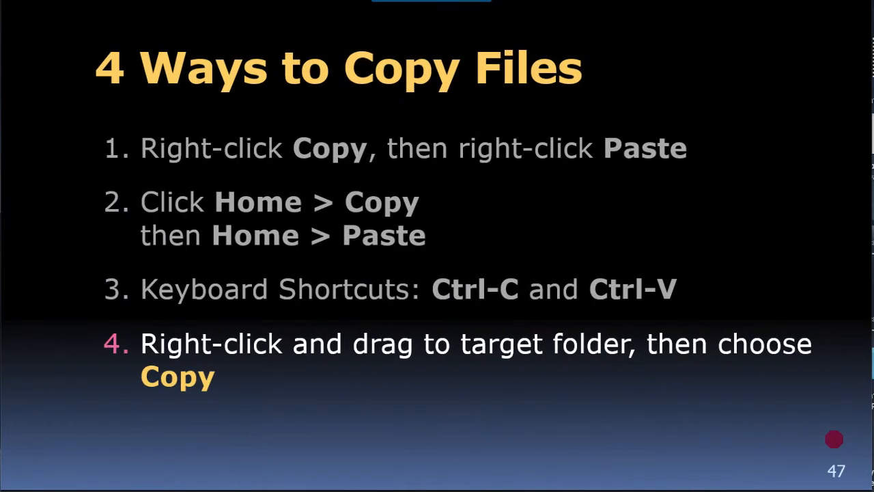
{"action": "key", "text": "Right"}
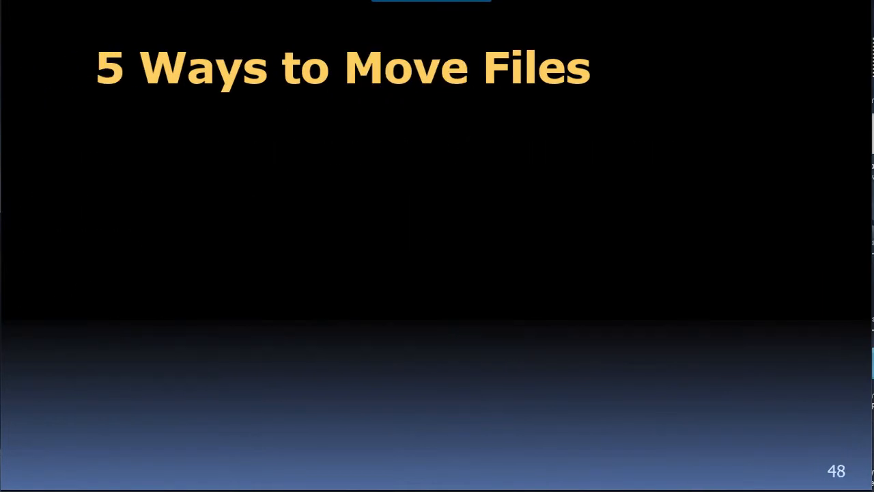
{"action": "key", "text": "Right"}
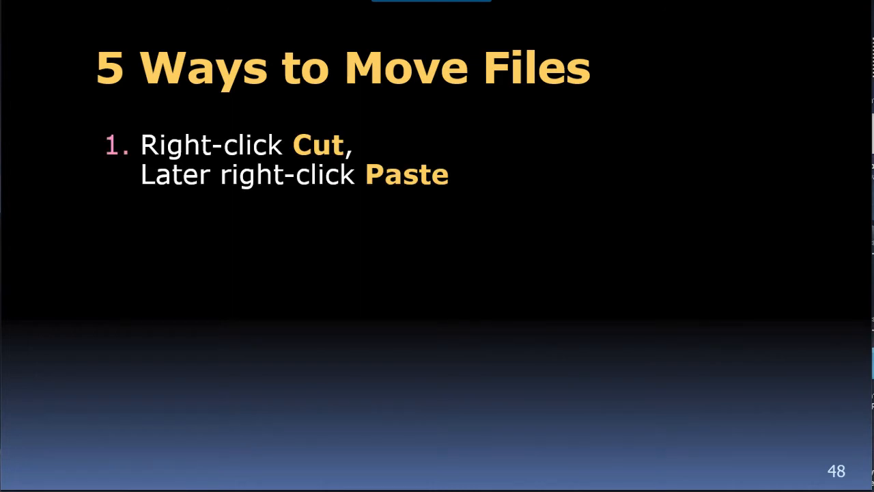
{"action": "key", "text": "Right"}
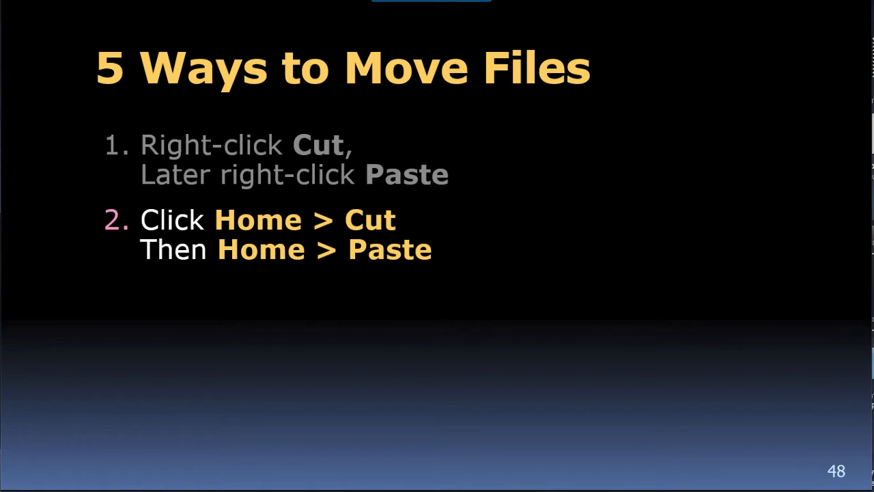
{"action": "key", "text": "Right"}
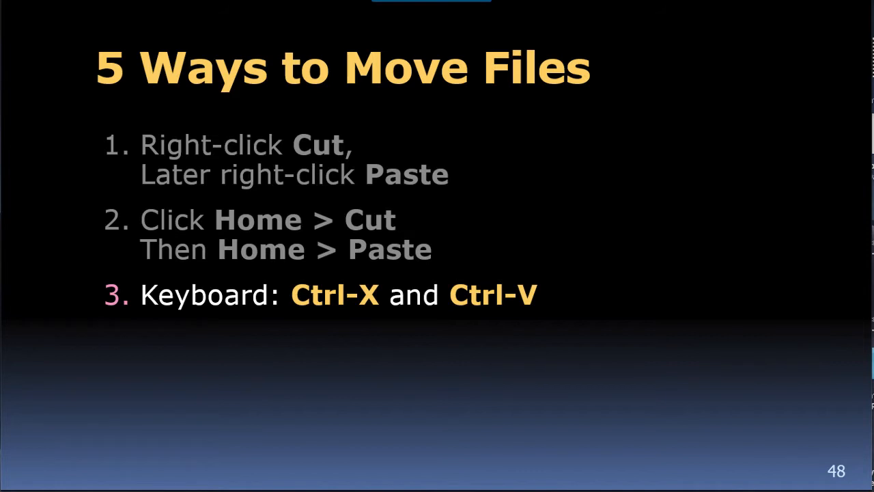
{"action": "key", "text": "Right"}
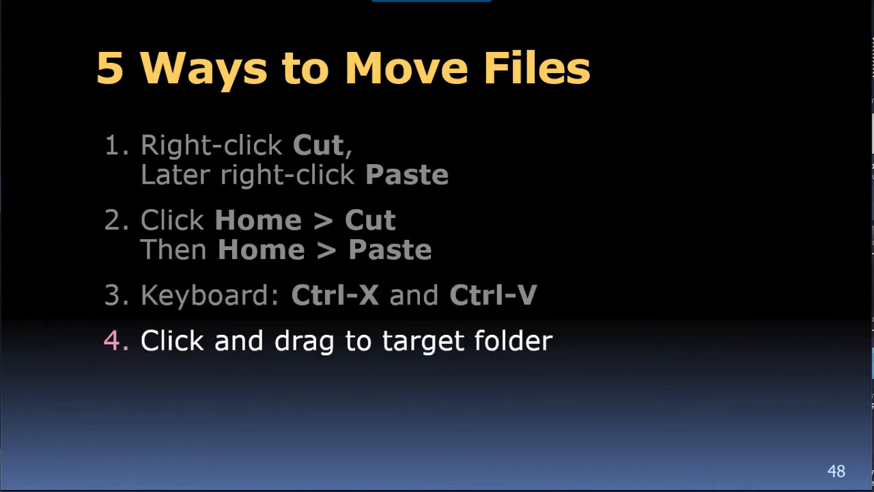
{"action": "key", "text": "Right"}
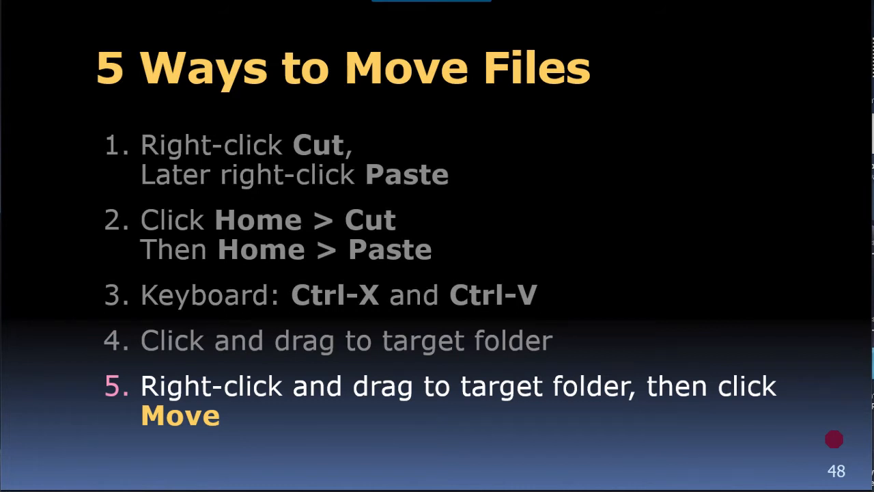
{"action": "key", "text": "alt+Tab"}
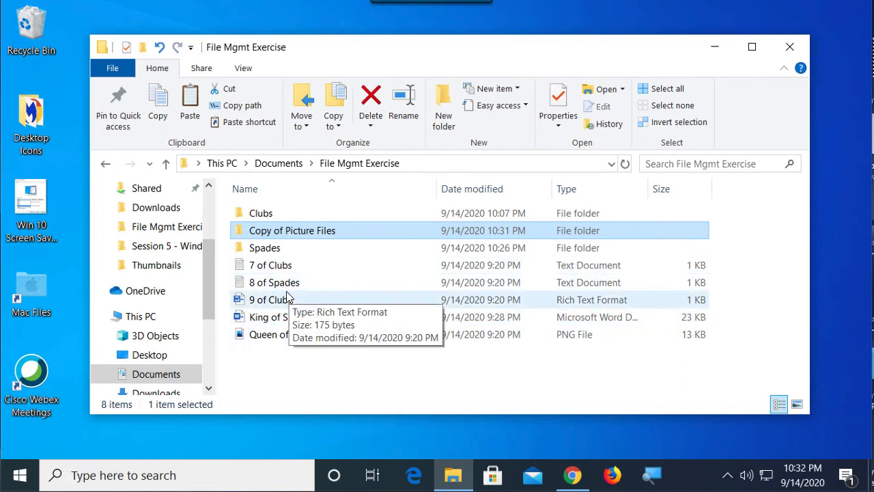
Step: Cut the 7 of Clubs and 9 of Clubs files and show the Clubs folder's paste option without pasting
{"action": "left_click", "coordinate": [282, 271]}
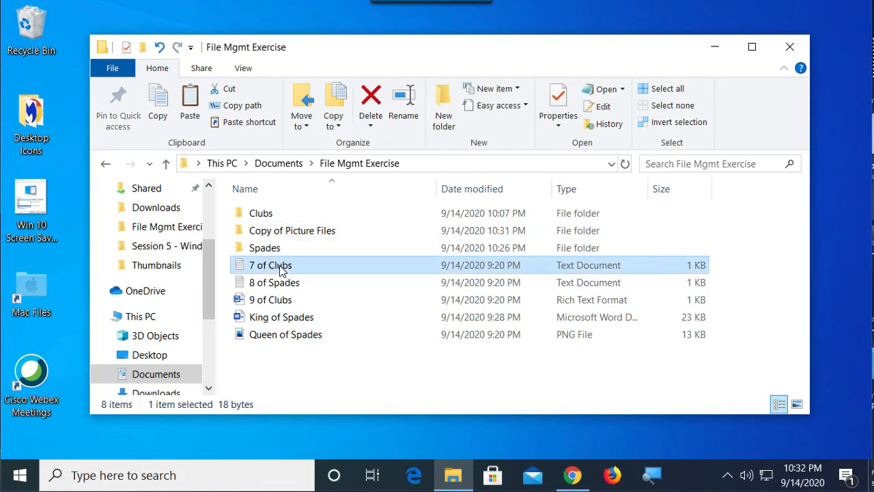
{"action": "left_click", "coordinate": [271, 300], "text": "ctrl"}
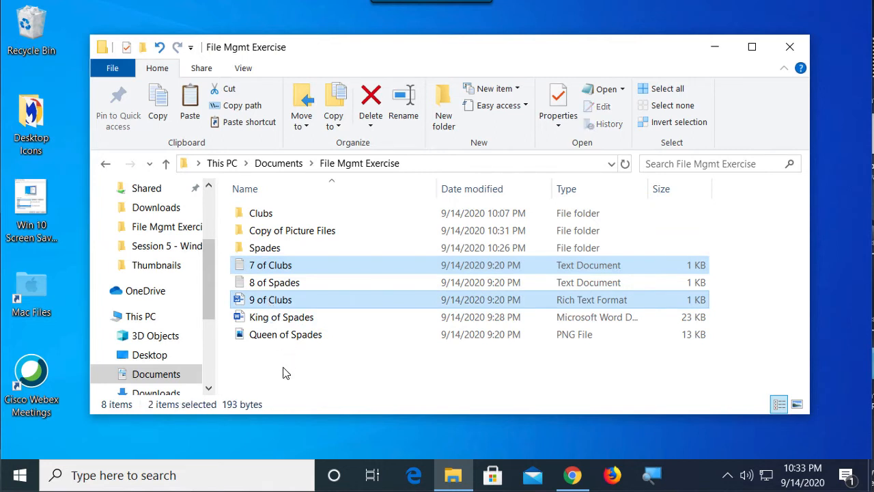
{"action": "right_click", "coordinate": [258, 268]}
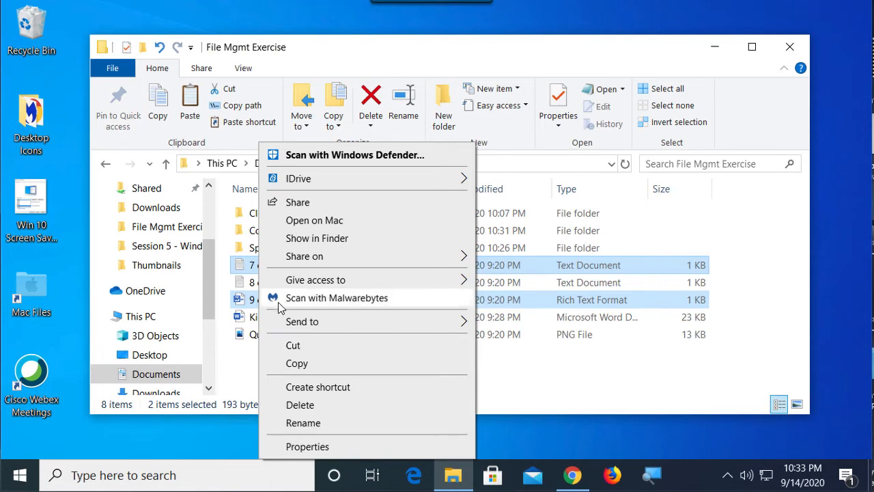
{"action": "left_click", "coordinate": [298, 348]}
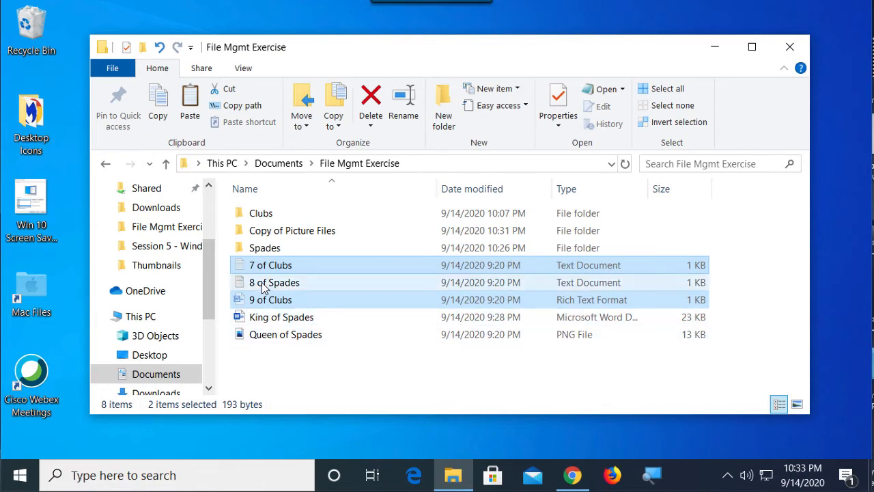
{"action": "left_click", "coordinate": [263, 217]}
{"action": "right_click", "coordinate": [263, 217]}
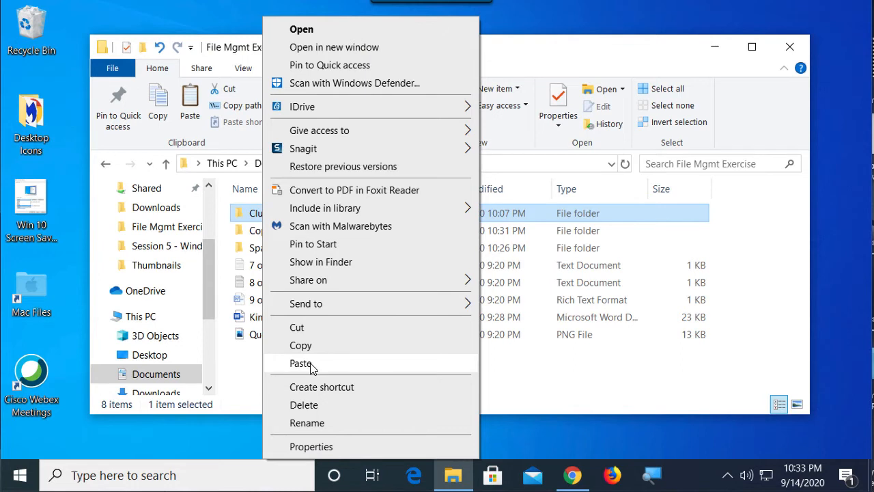
{"action": "left_click", "coordinate": [251, 373]}
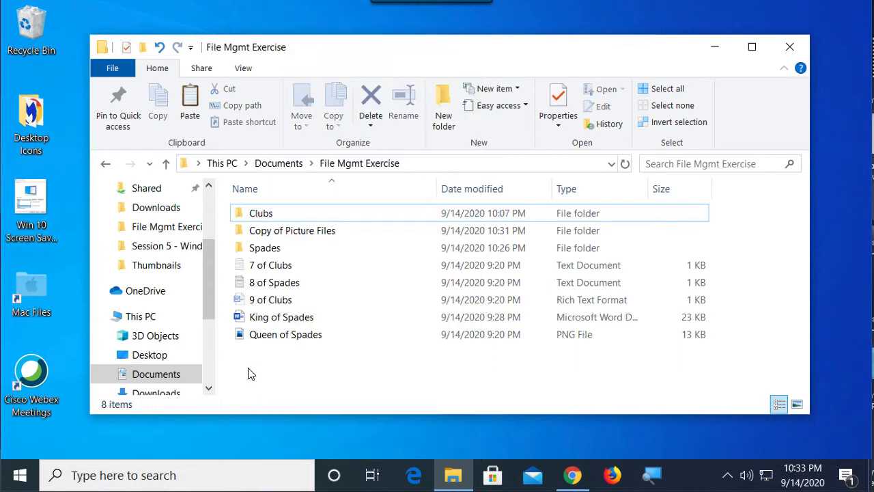
Step: Cut the 7 of Clubs and 9 of Clubs files again and show the commands available on the Clubs folder, without pasting
{"action": "left_click", "coordinate": [270, 271]}
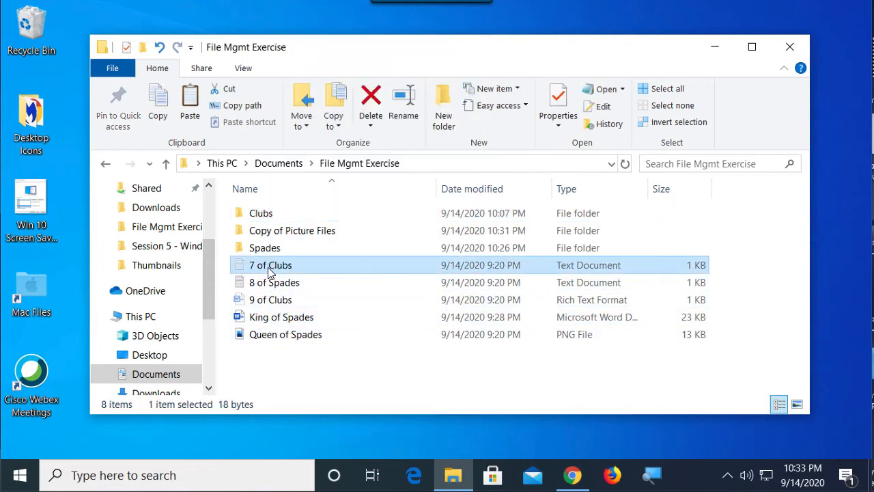
{"action": "left_click", "coordinate": [269, 303], "text": "ctrl"}
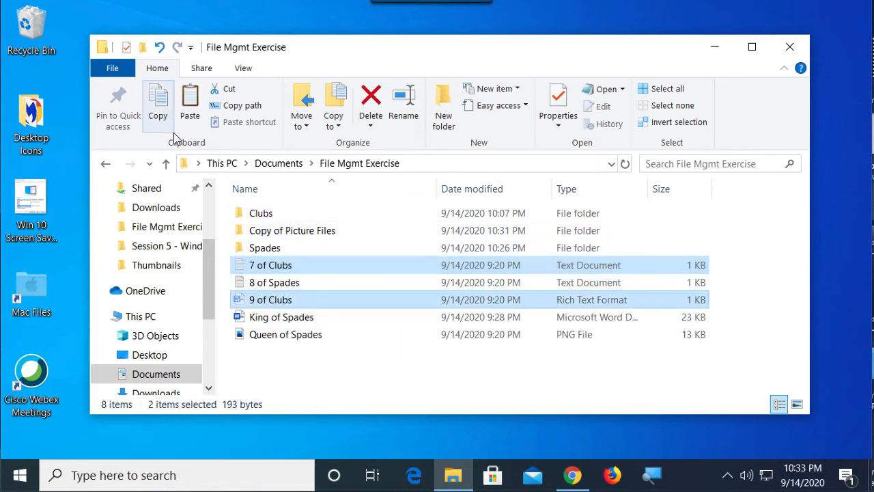
{"action": "left_click", "coordinate": [227, 94]}
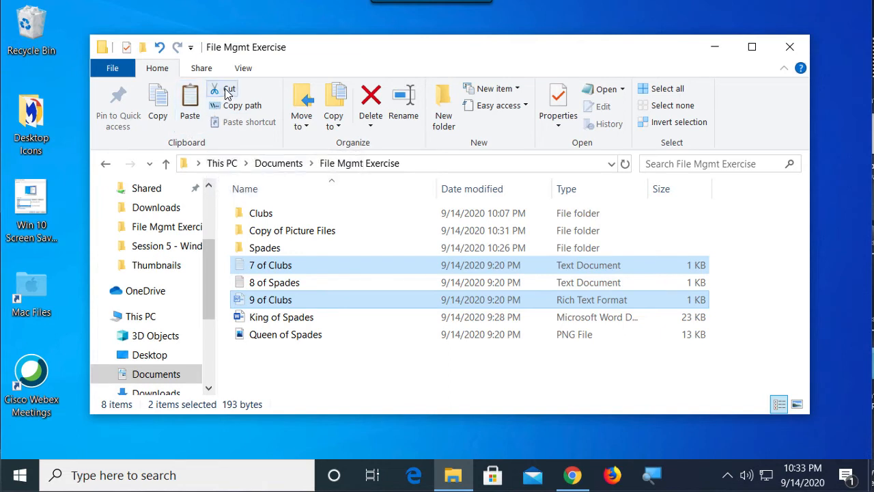
{"action": "left_click", "coordinate": [258, 219]}
{"action": "right_click", "coordinate": [258, 218]}
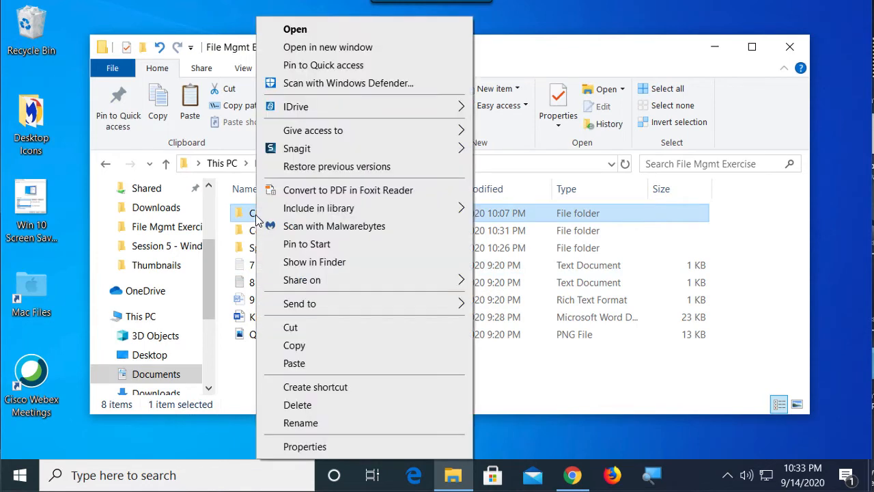
{"action": "left_click", "coordinate": [242, 217]}
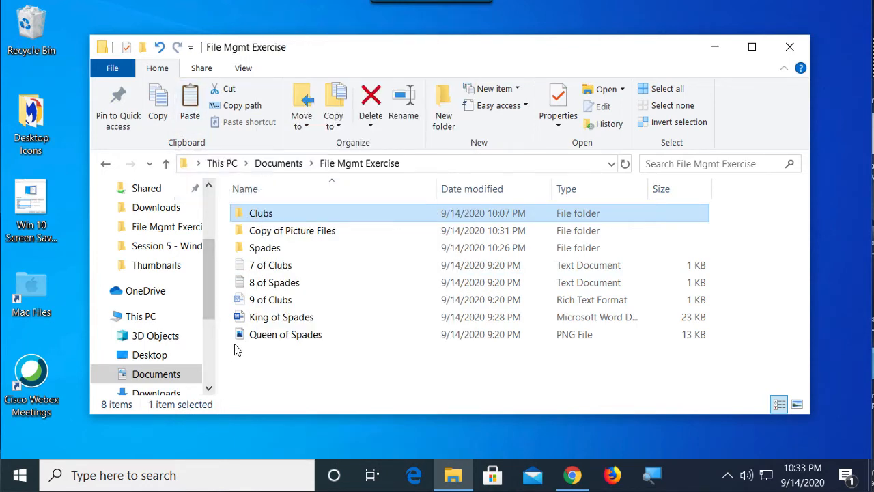
Step: Move the 7 of Clubs and 9 of Clubs files together into the Clubs folder
{"action": "left_click", "coordinate": [273, 268]}
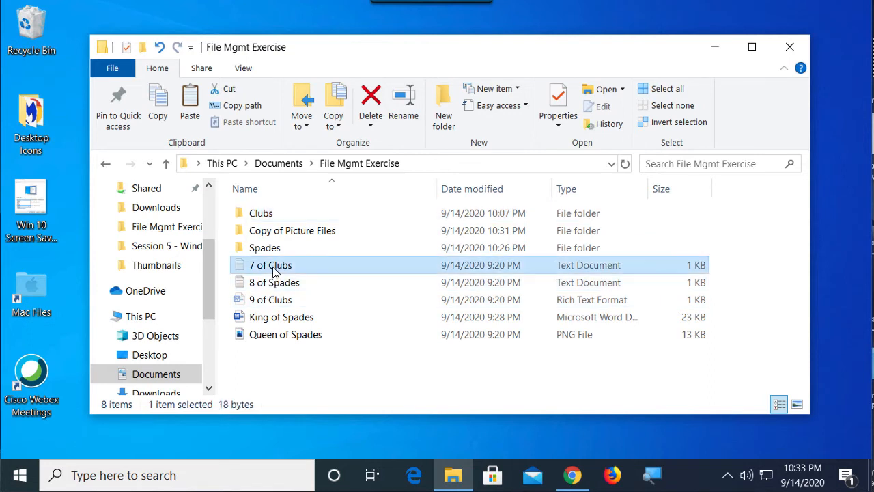
{"action": "left_click", "coordinate": [273, 304], "text": "ctrl"}
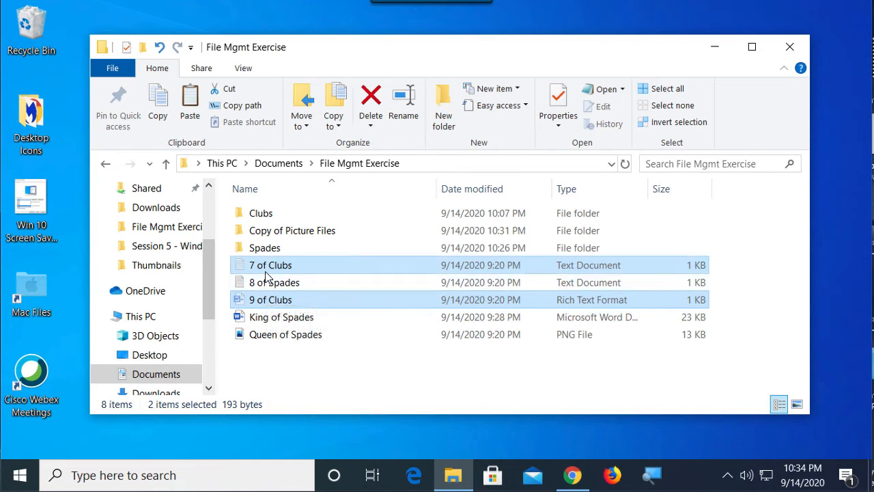
{"action": "left_click_drag", "start_coordinate": [265, 270], "coordinate": [262, 216]}
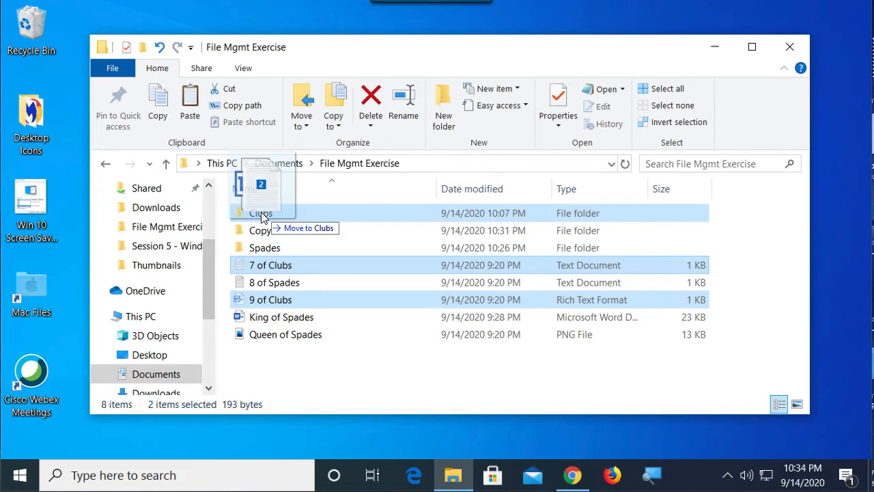
{"action": "left_click_drag", "start_coordinate": [261, 215], "coordinate": [261, 216]}
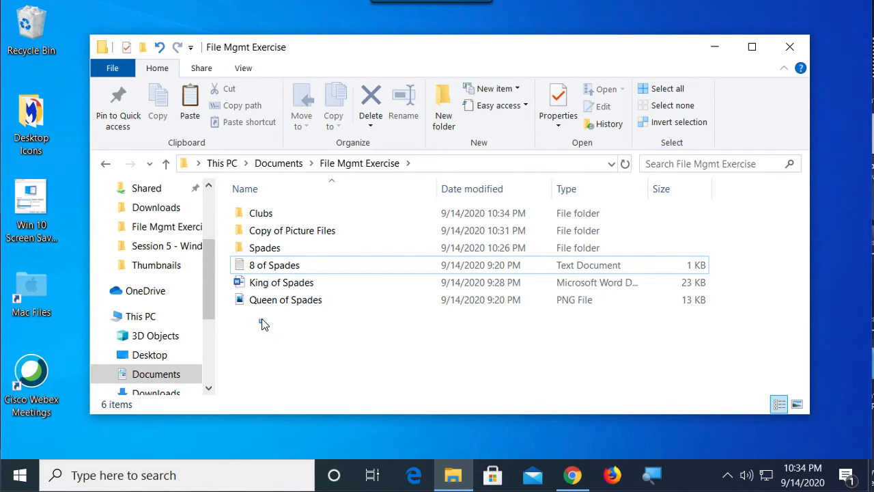
Step: Move 8 of Spades, King of Spades and Queen of Spades into the Spades folder, then check that folder's contents and return to File Mgmt Exercise
{"action": "left_click_drag", "start_coordinate": [259, 322], "coordinate": [298, 266]}
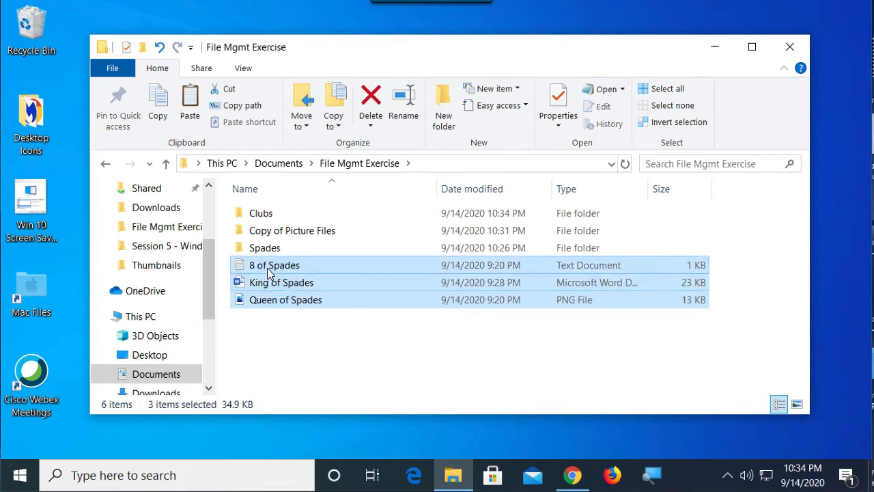
{"action": "left_click_drag", "start_coordinate": [263, 278], "coordinate": [264, 250]}
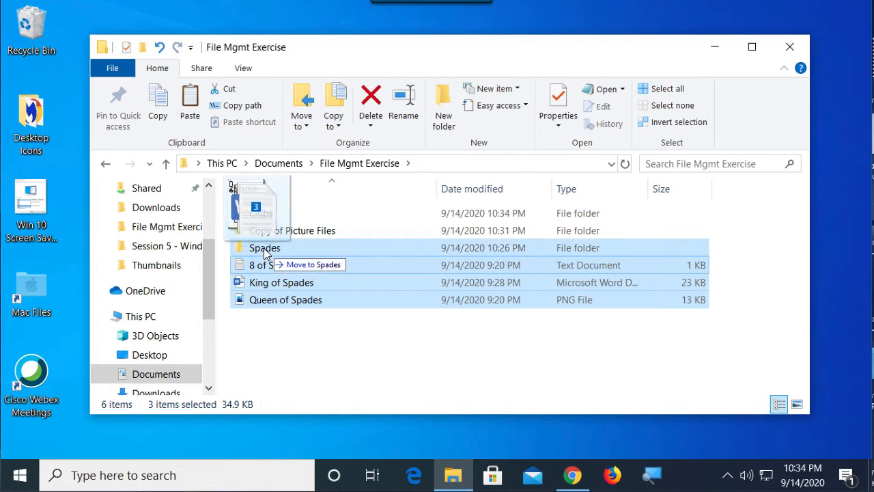
{"action": "left_click_drag", "start_coordinate": [264, 250], "coordinate": [263, 249]}
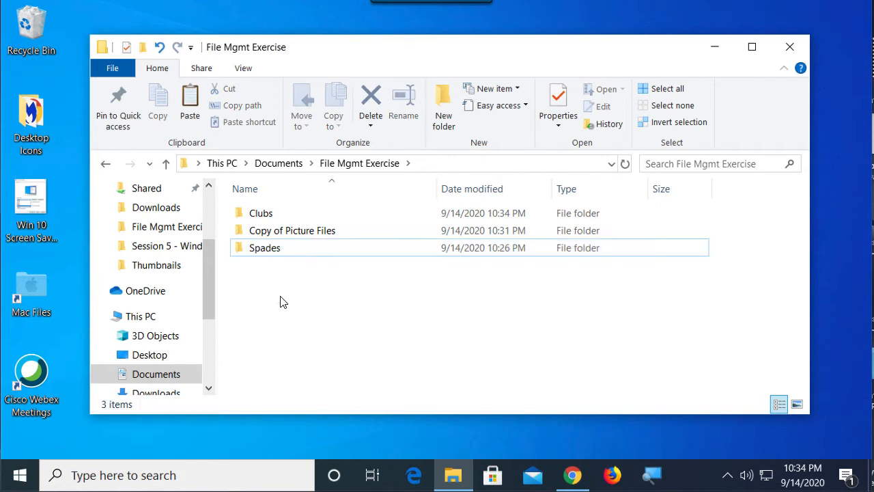
{"action": "left_click", "coordinate": [270, 253]}
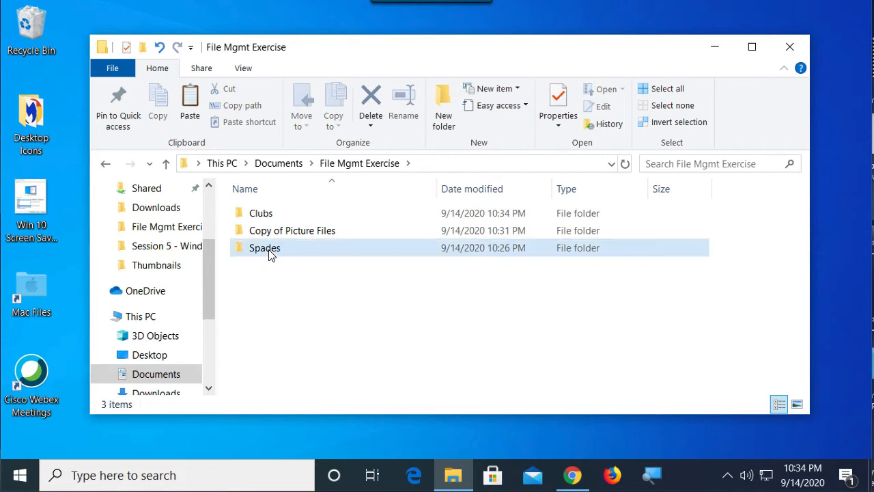
{"action": "double_click", "coordinate": [270, 251]}
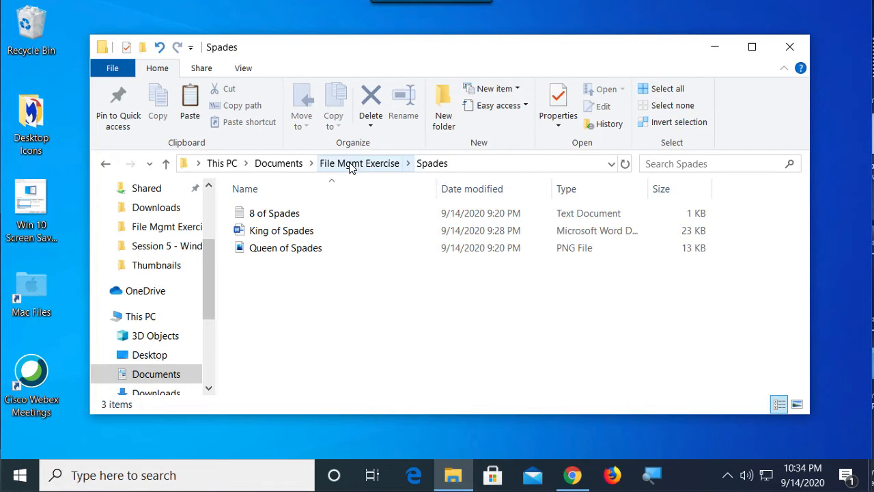
{"action": "left_click", "coordinate": [168, 165]}
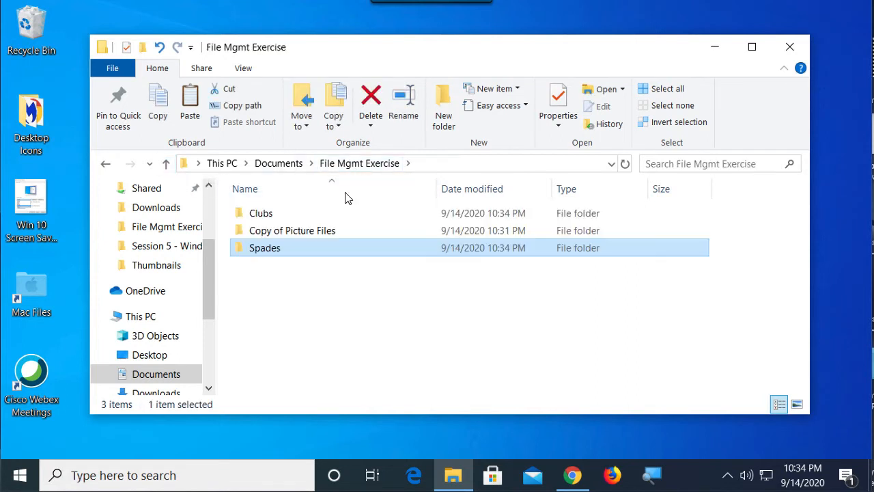
{"action": "left_click", "coordinate": [284, 328]}
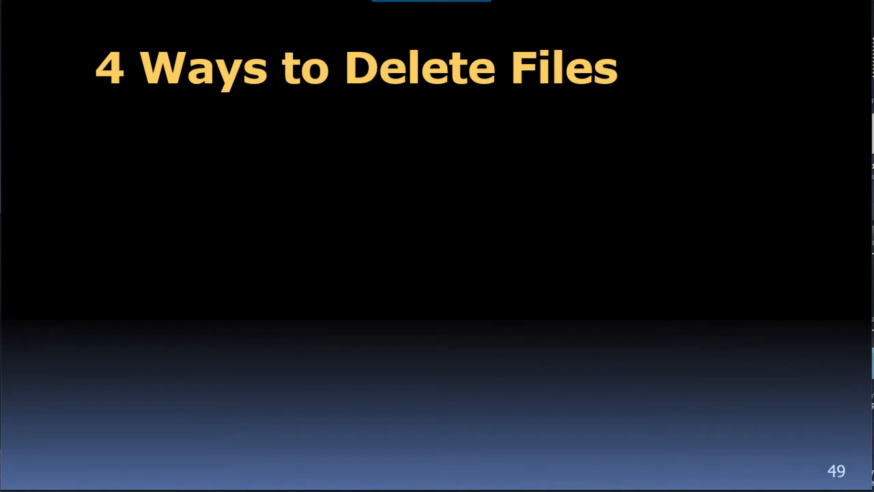
{"action": "key", "text": "Right"}
{"action": "key", "text": "Right"}
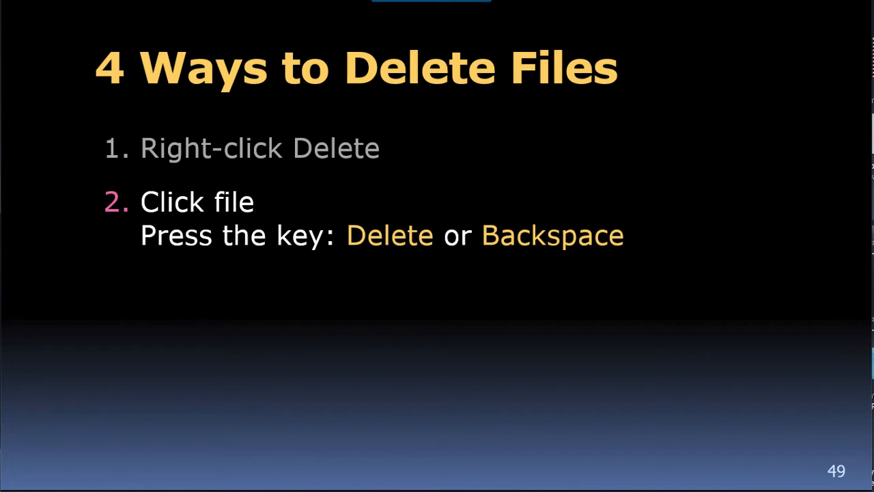
{"action": "key", "text": "Right"}
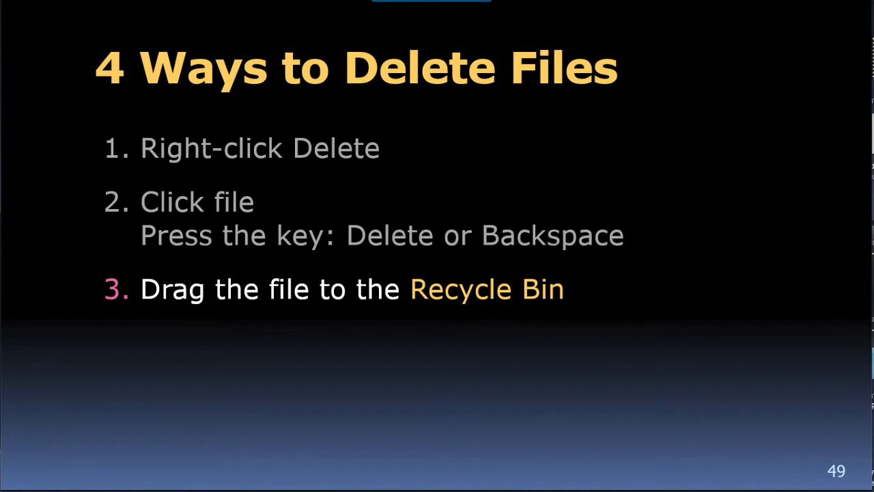
{"action": "key", "text": "Right"}
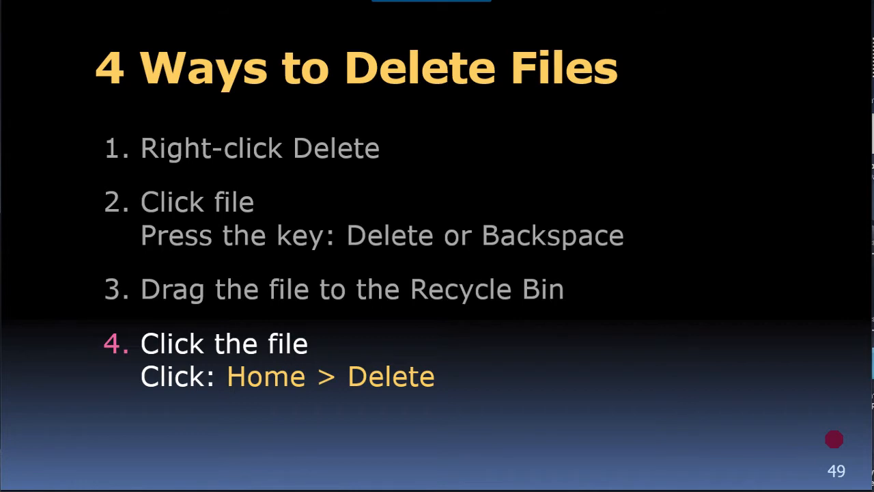
{"action": "key", "text": "Right"}
{"action": "key", "text": "Left"}
{"action": "key", "text": "Right"}
{"action": "key", "text": "Left"}
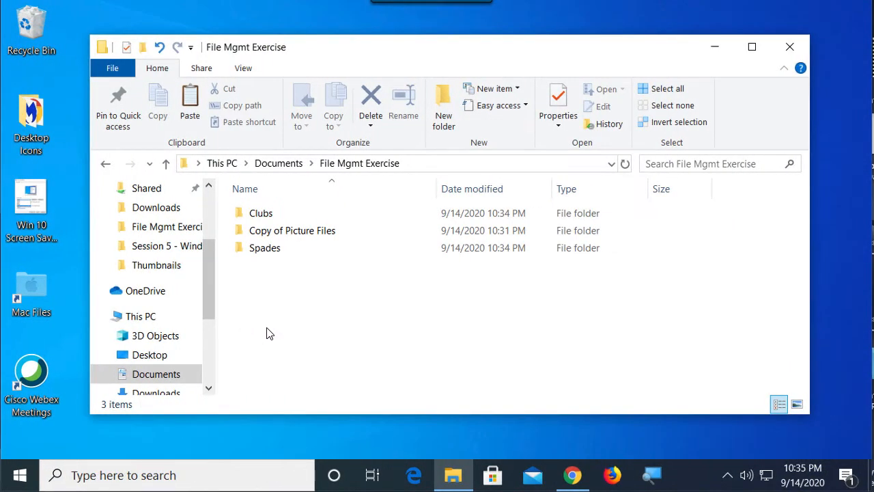
Step: Copy the Spades folder and paste it twice into File Mgmt Exercise
{"action": "left_click", "coordinate": [260, 253]}
{"action": "right_click", "coordinate": [260, 253]}
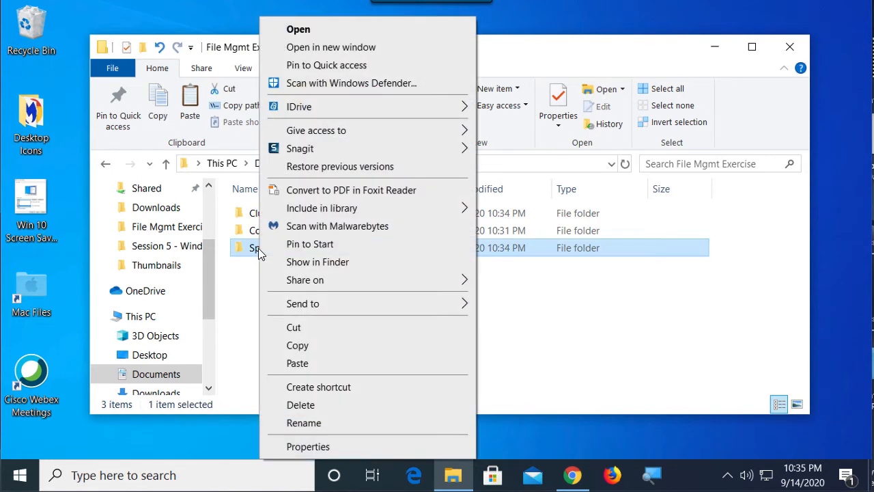
{"action": "left_click", "coordinate": [308, 346]}
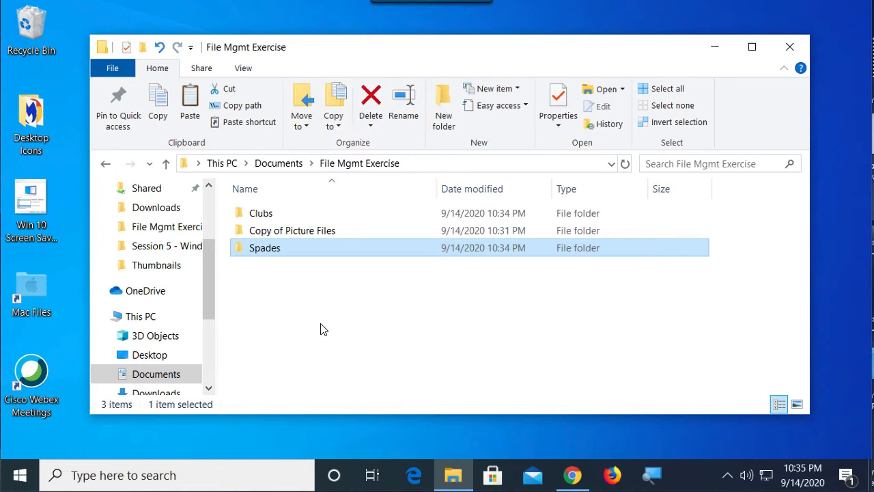
{"action": "right_click", "coordinate": [321, 329]}
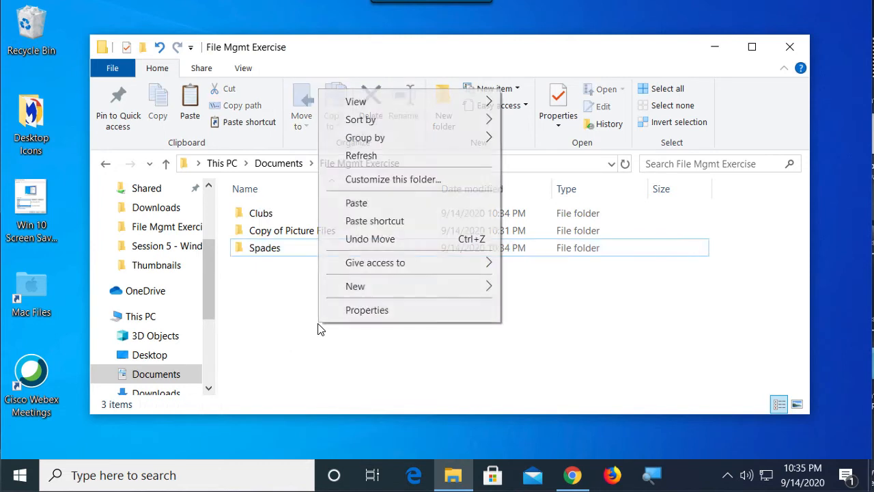
{"action": "left_click", "coordinate": [356, 203]}
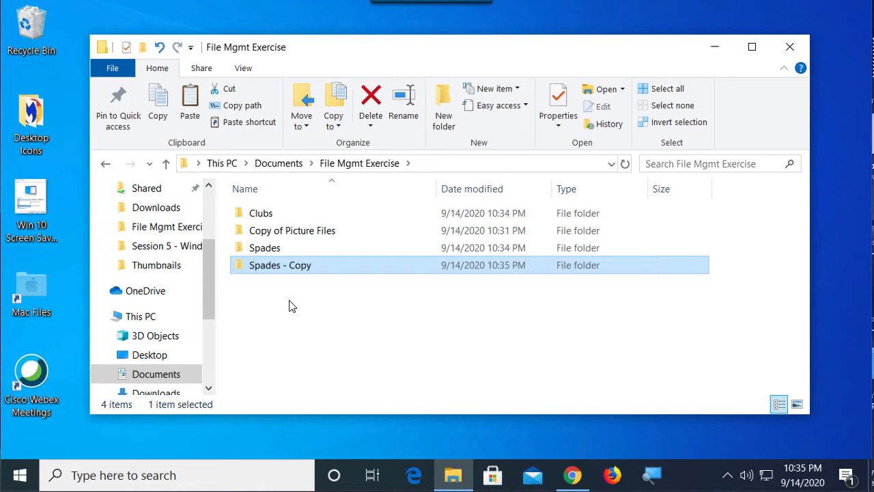
{"action": "right_click", "coordinate": [268, 319]}
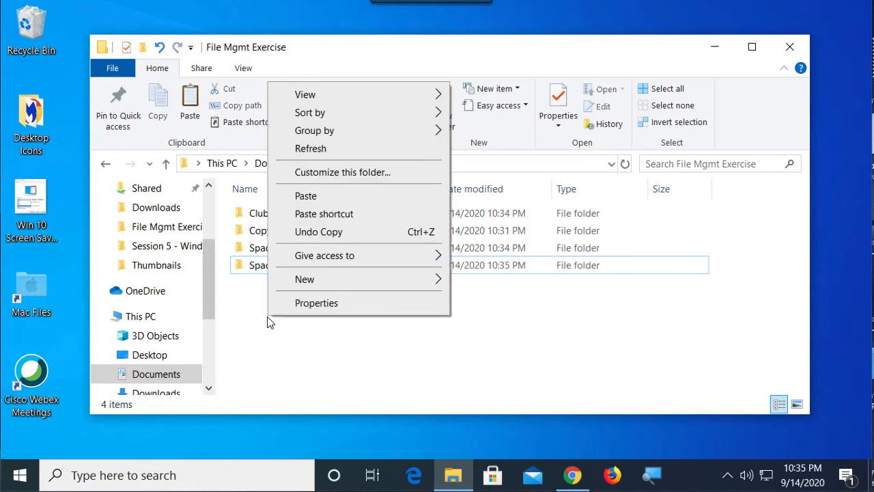
{"action": "left_click", "coordinate": [313, 196]}
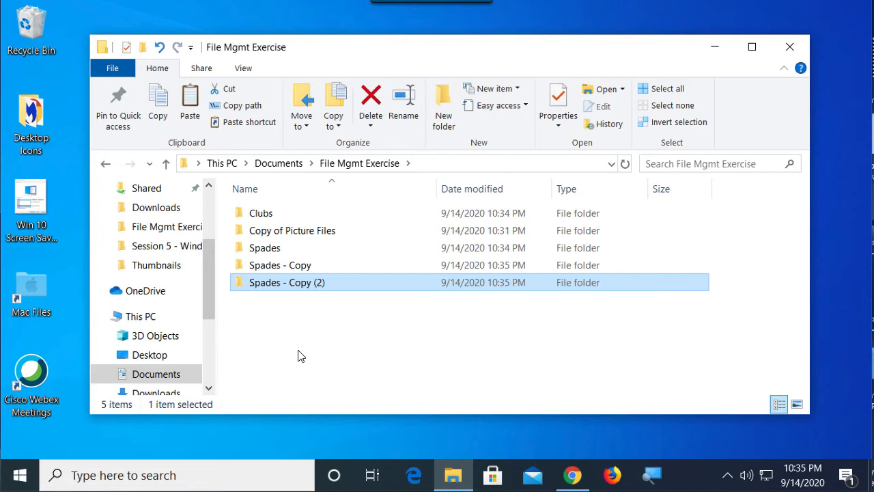
Step: Delete the Spades - Copy (2) folder and the Spades - Copy folder from File Mgmt Exercise
{"action": "right_click", "coordinate": [263, 287]}
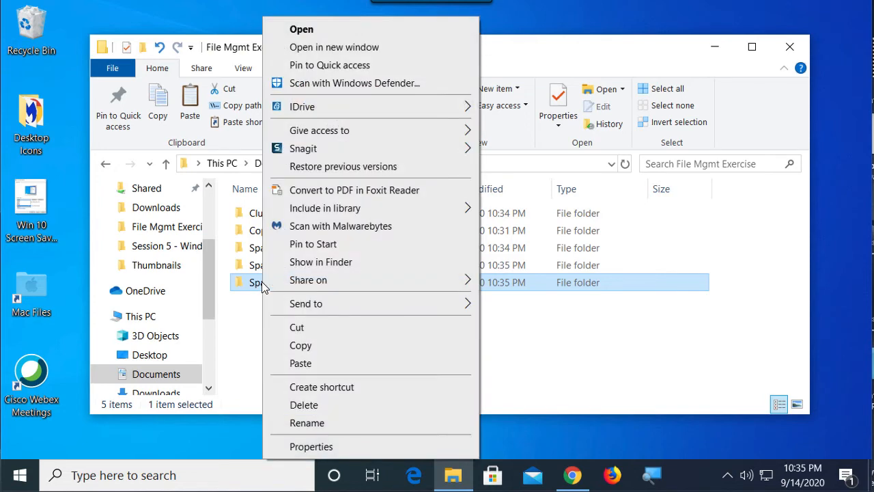
{"action": "left_click", "coordinate": [308, 405]}
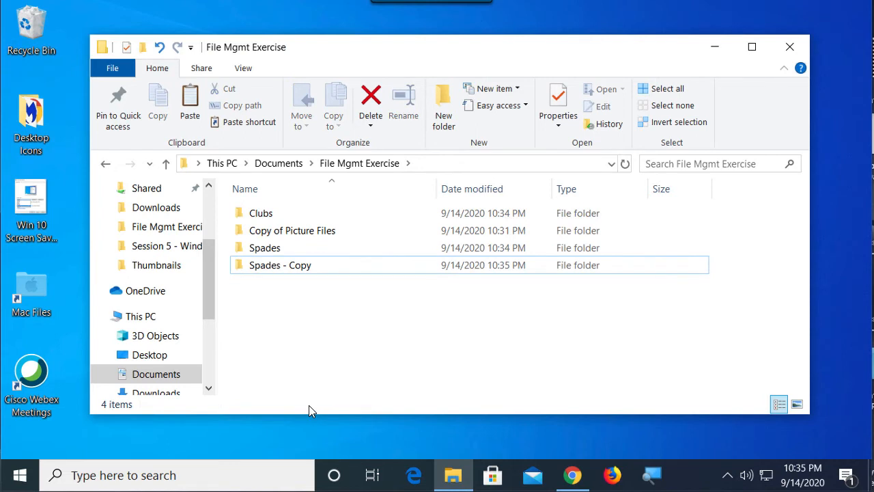
{"action": "left_click", "coordinate": [273, 269]}
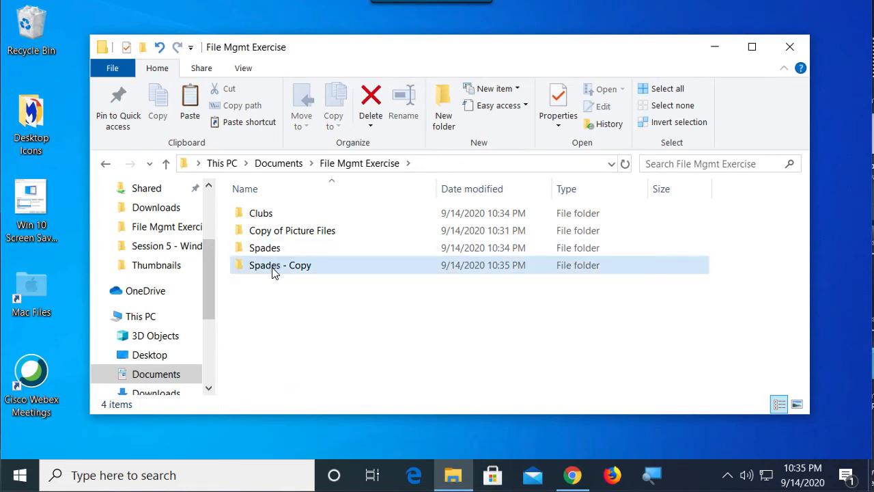
{"action": "left_click", "coordinate": [273, 270]}
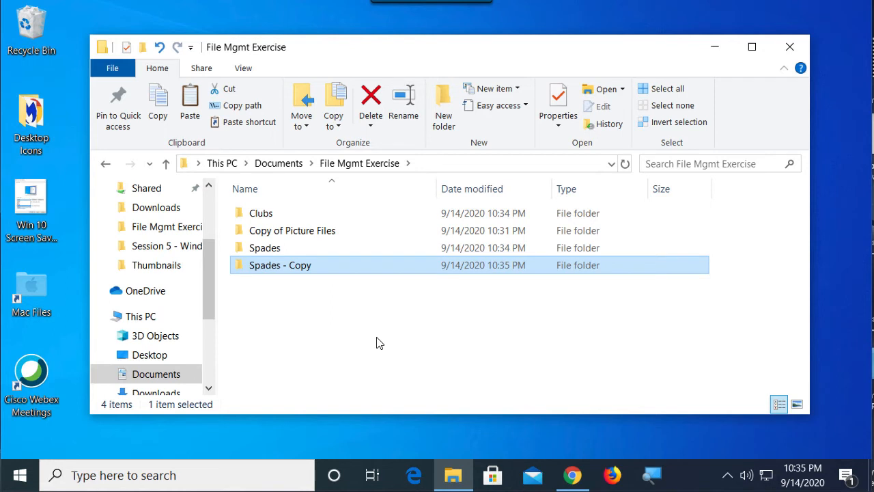
{"action": "key", "text": "Delete"}
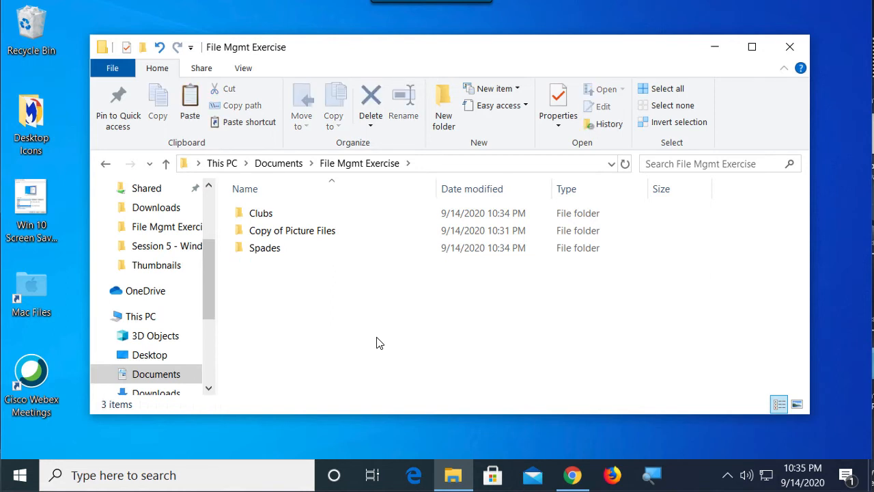
Step: Restore the Spades - Copy folder deleted at 9:51 PM from the Recycle Bin and close the Recycle Bin window
{"action": "double_click", "coordinate": [29, 30]}
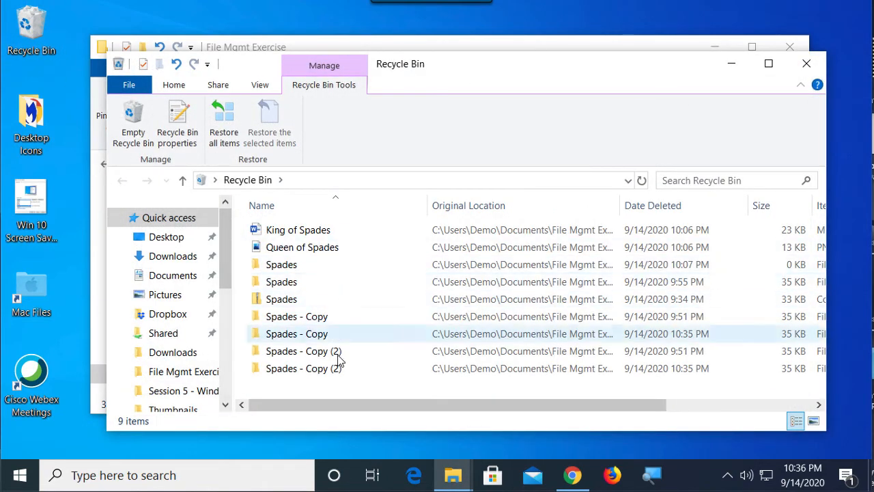
{"action": "left_click", "coordinate": [320, 323]}
{"action": "right_click", "coordinate": [321, 324]}
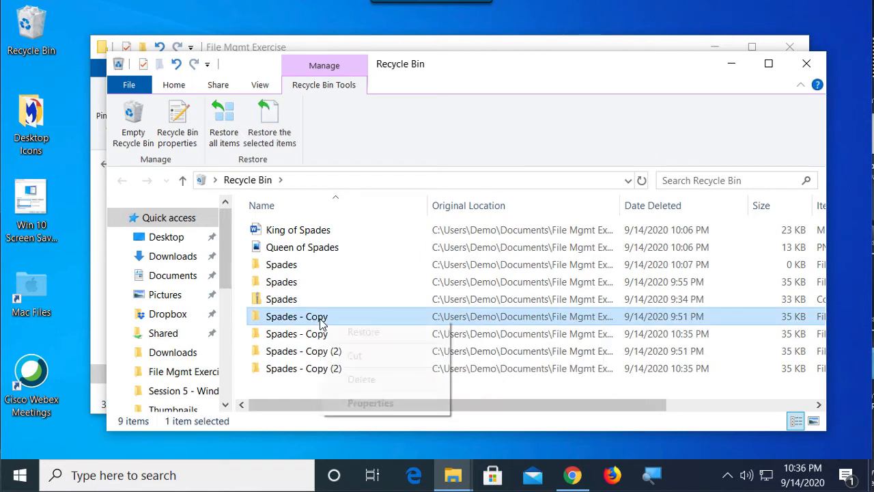
{"action": "left_click", "coordinate": [347, 332]}
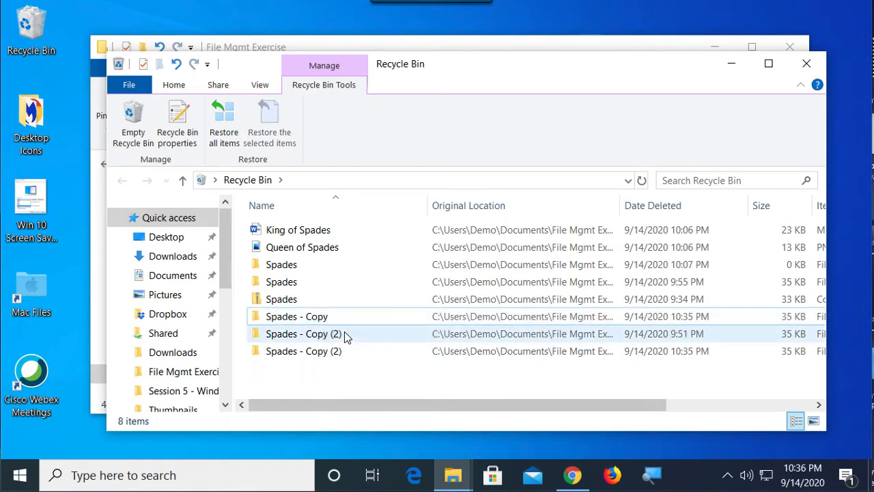
{"action": "left_click", "coordinate": [807, 64]}
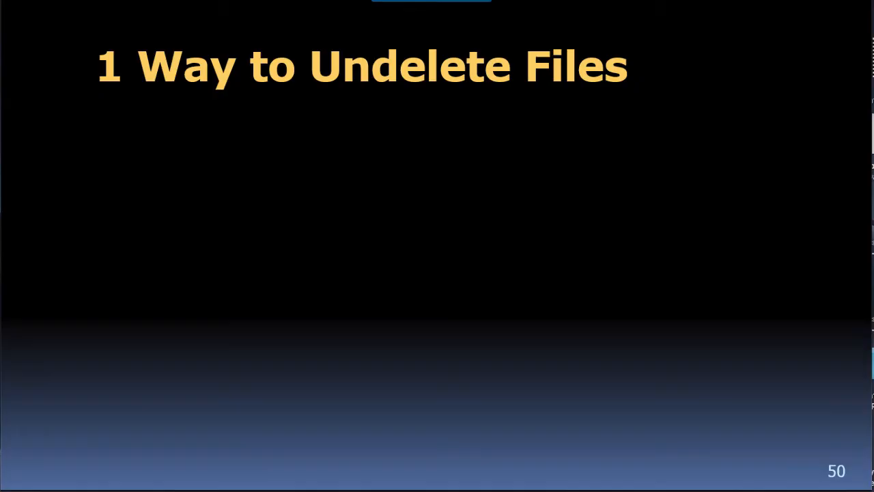
{"action": "key", "text": "Right"}
{"action": "key", "text": "Right"}
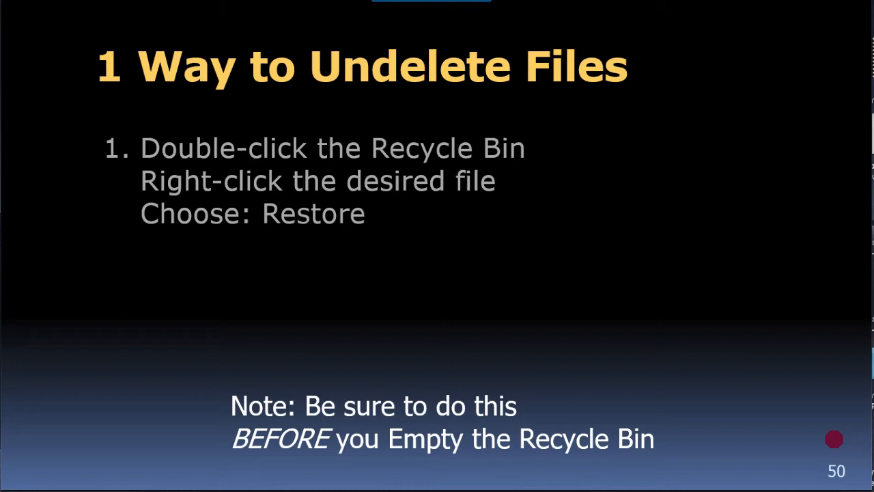
{"action": "key", "text": "Right"}
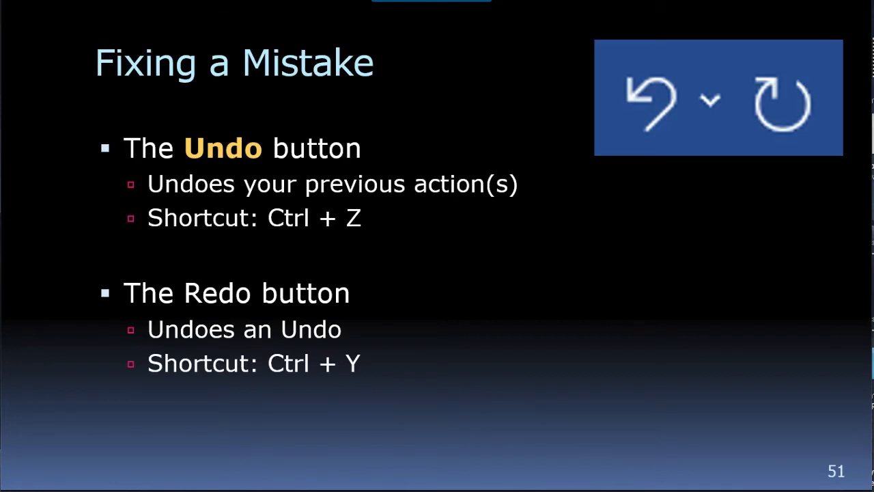
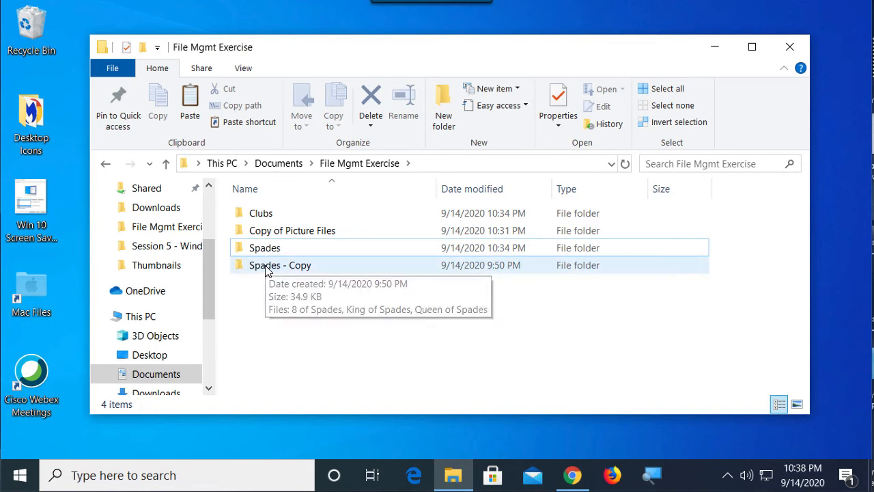
Step: Delete the Spades - Copy folder from File Mgmt Exercise
{"action": "right_click", "coordinate": [265, 271]}
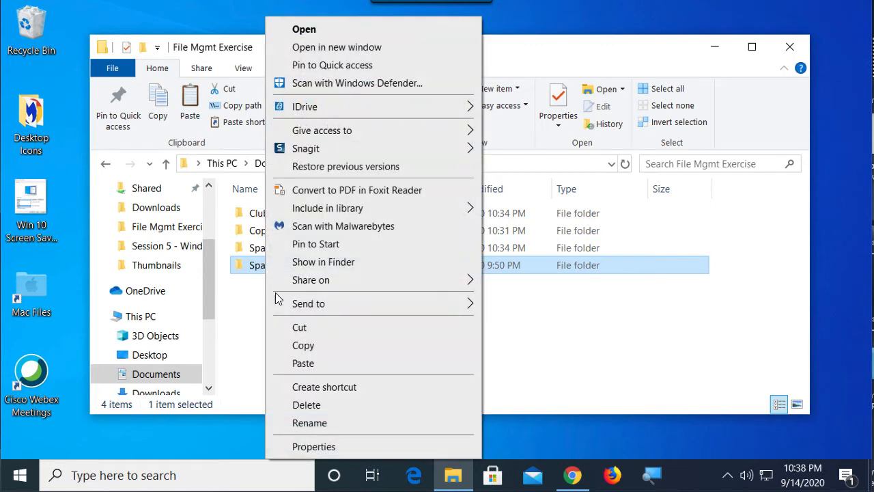
{"action": "left_click", "coordinate": [301, 405]}
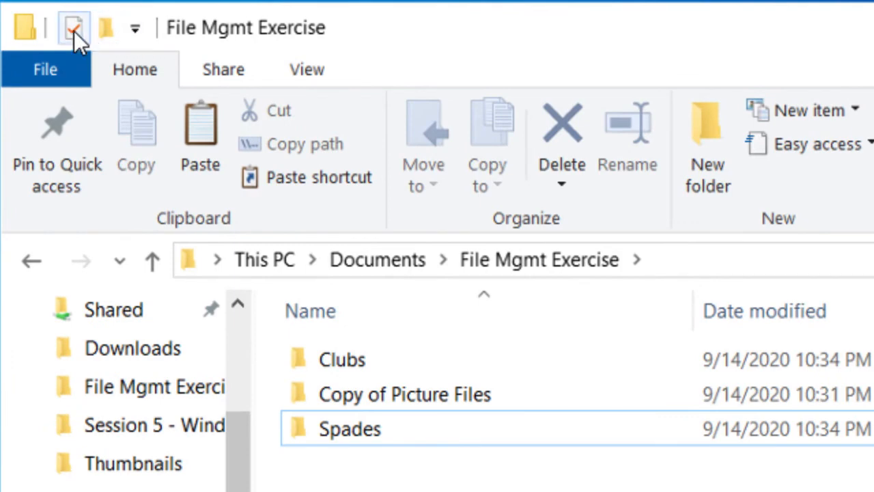
Step: Add the Undo and Redo commands to the Quick Access Toolbar
{"action": "left_click", "coordinate": [135, 30]}
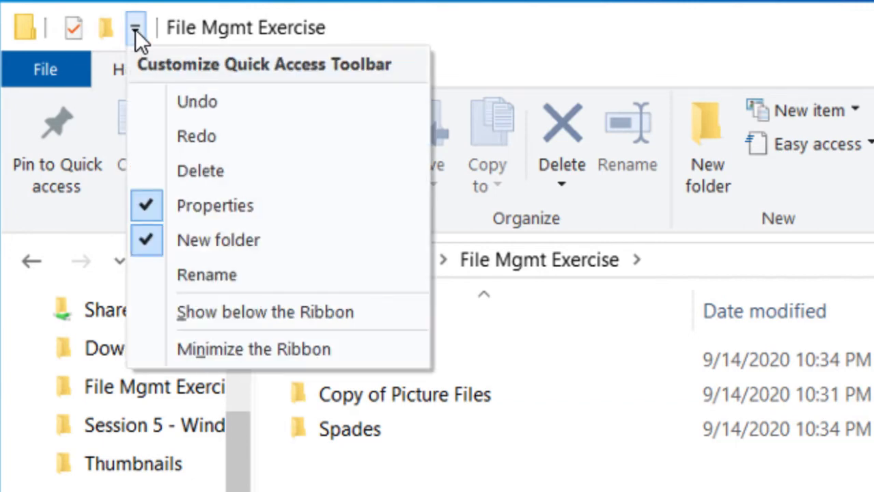
{"action": "left_click", "coordinate": [198, 103]}
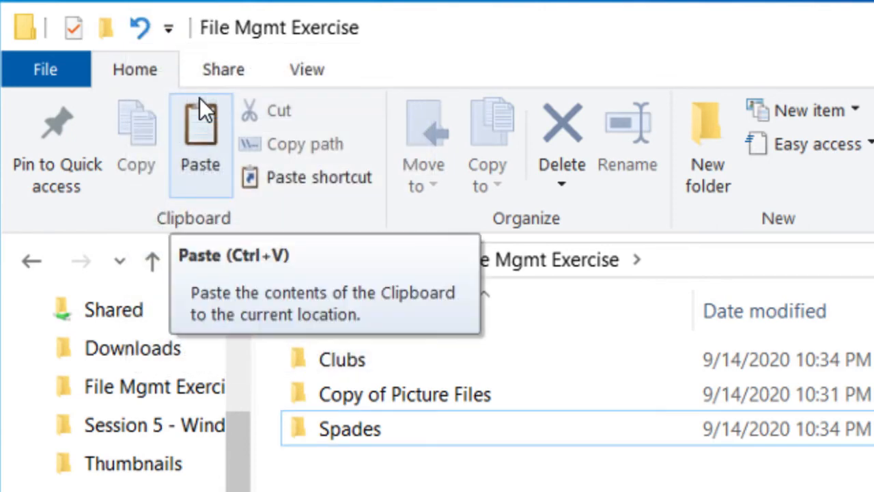
{"action": "left_click", "coordinate": [170, 31]}
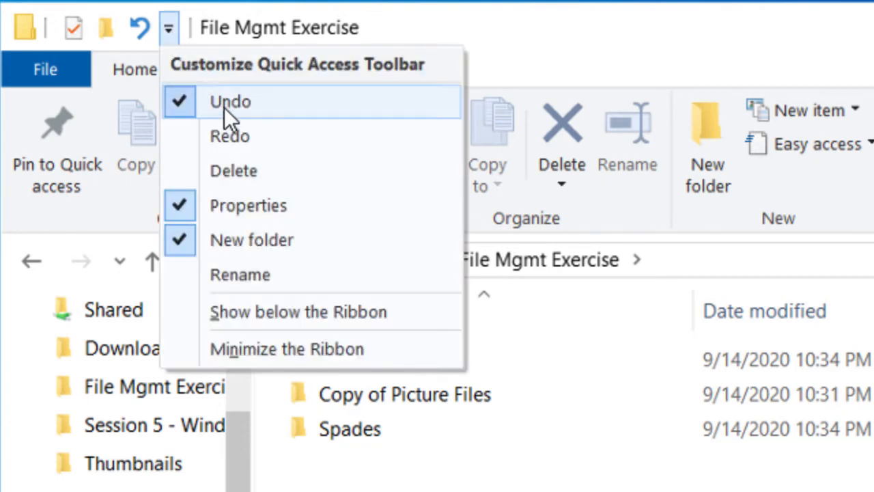
{"action": "left_click", "coordinate": [239, 138]}
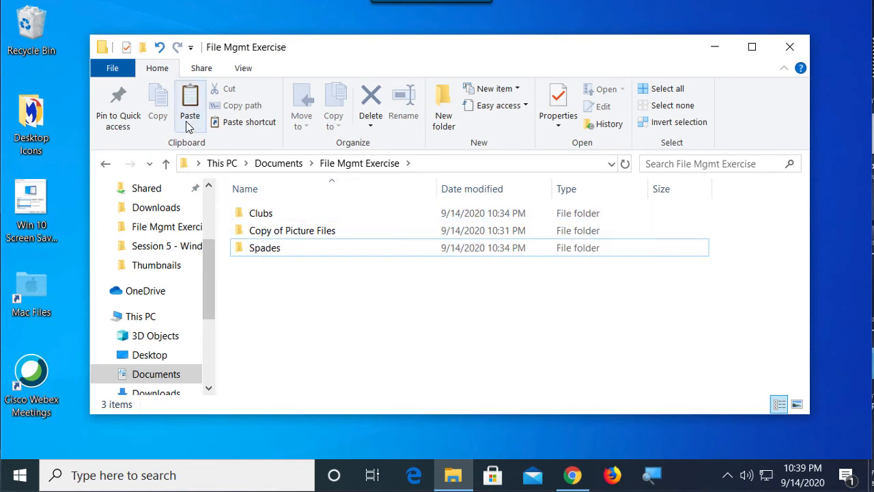
Step: Undo the deletion of the Spades - Copy folder and redo it
{"action": "left_click", "coordinate": [159, 47]}
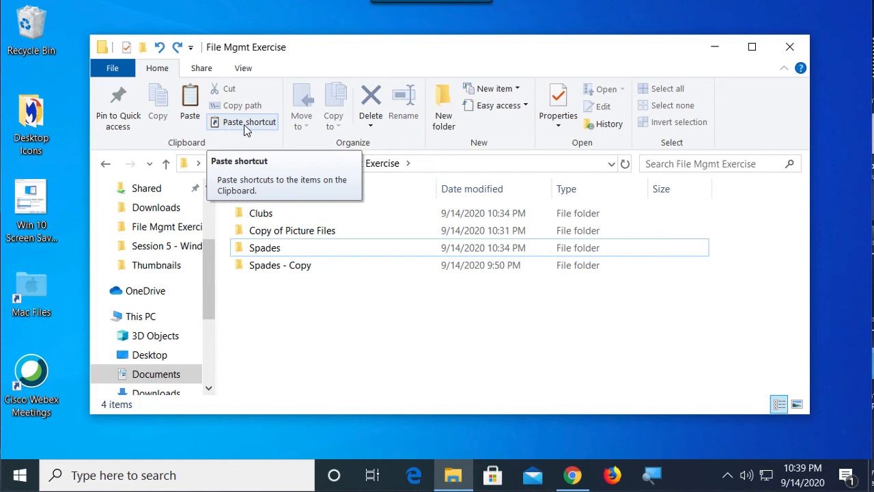
{"action": "left_click", "coordinate": [177, 47]}
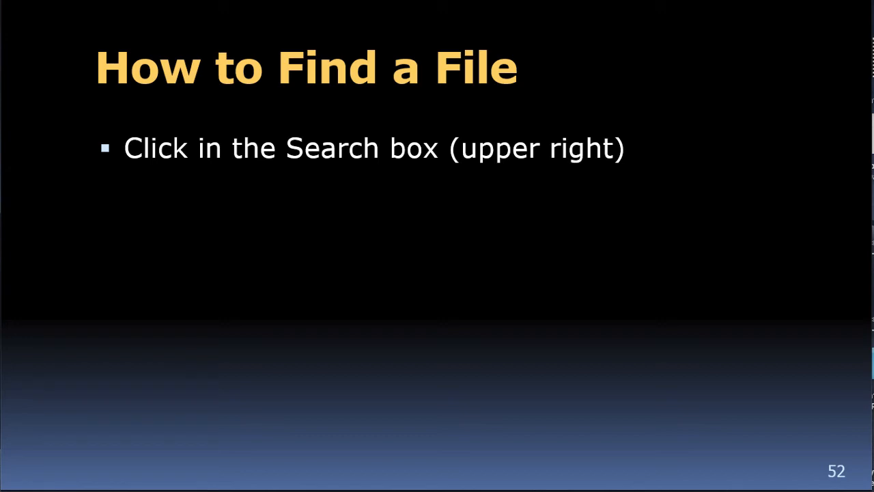
{"action": "key", "text": "Right"}
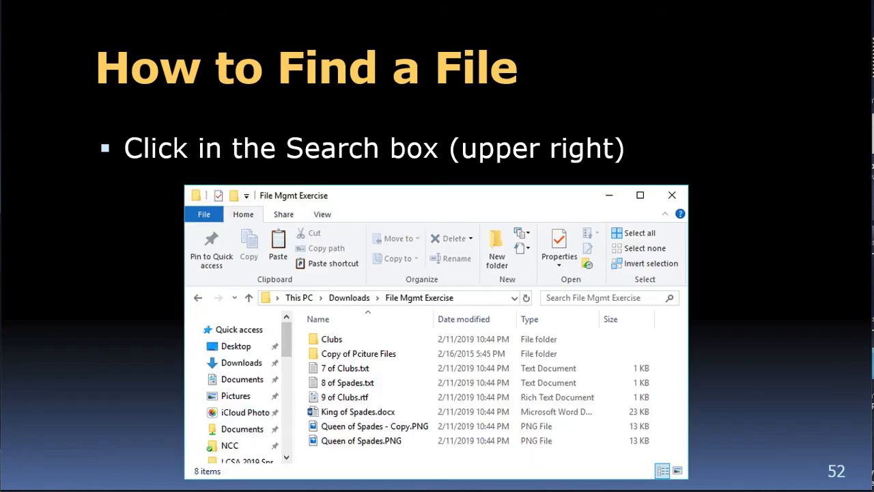
{"action": "key", "text": "Right"}
{"action": "key", "text": "Right"}
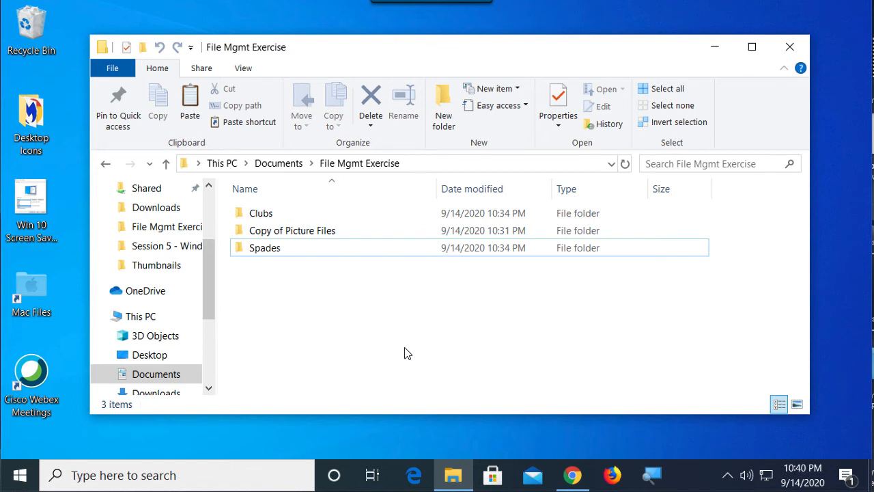
Step: Search File Mgmt Exercise and its subfolders for "jo" and open the file location of the Joker file
{"action": "left_click", "coordinate": [679, 163]}
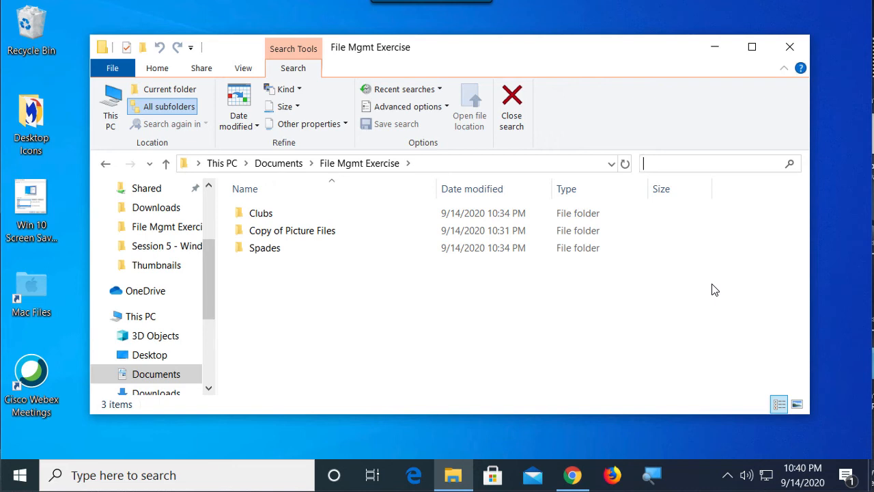
{"action": "type", "text": "jo"}
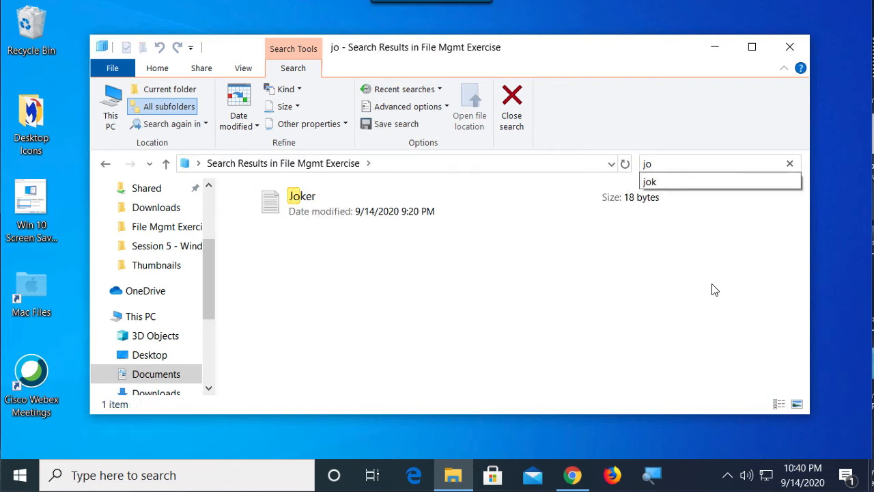
{"action": "right_click", "coordinate": [310, 199]}
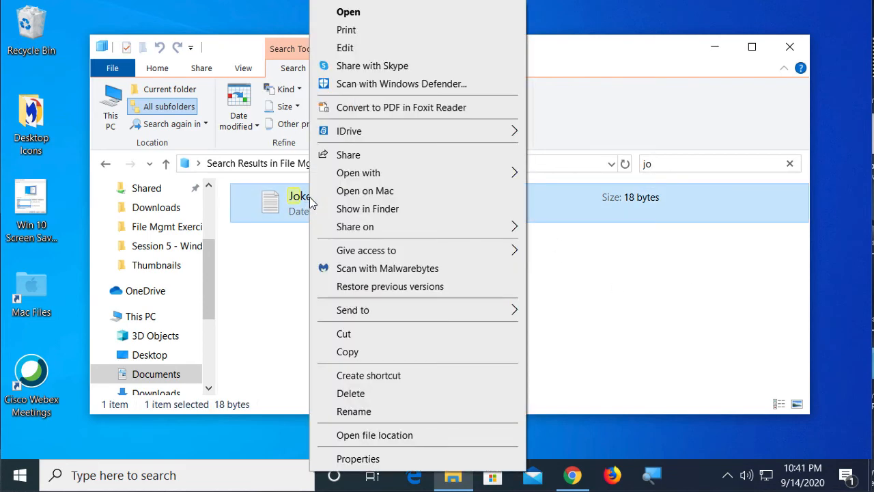
{"action": "left_click", "coordinate": [398, 437]}
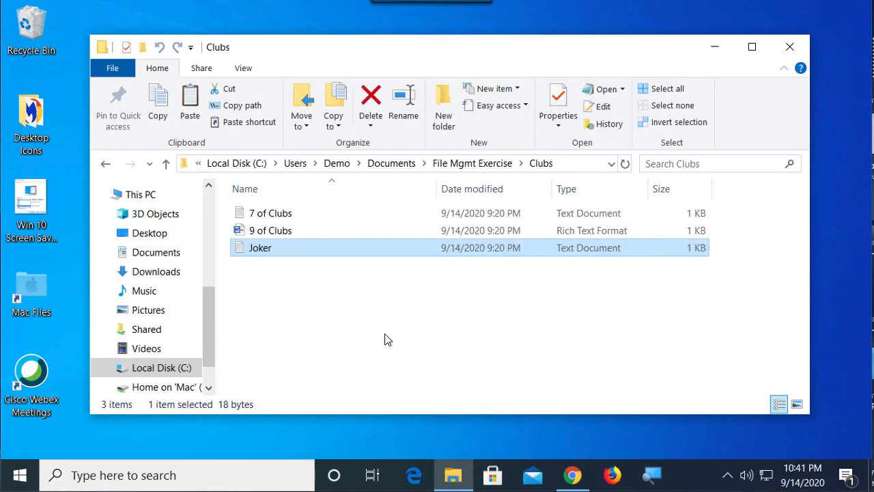